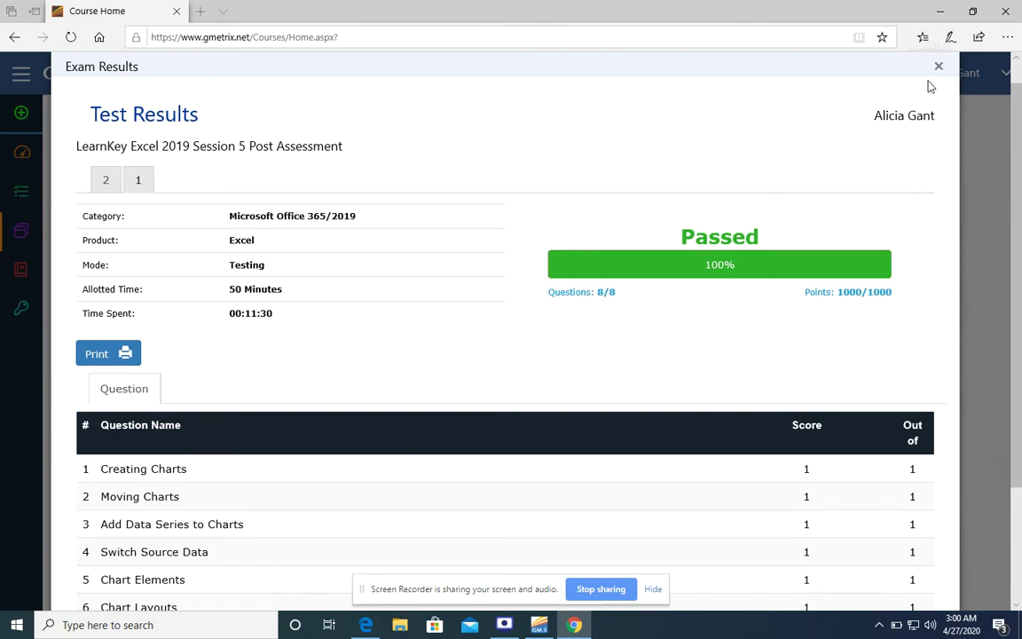
- Close the exam results and retake the LearnKey Excel 2019 Session 5 Post Assessment, allowing the switch to GMetrix SMS
{"action": "left_click", "coordinate": [939, 69]}
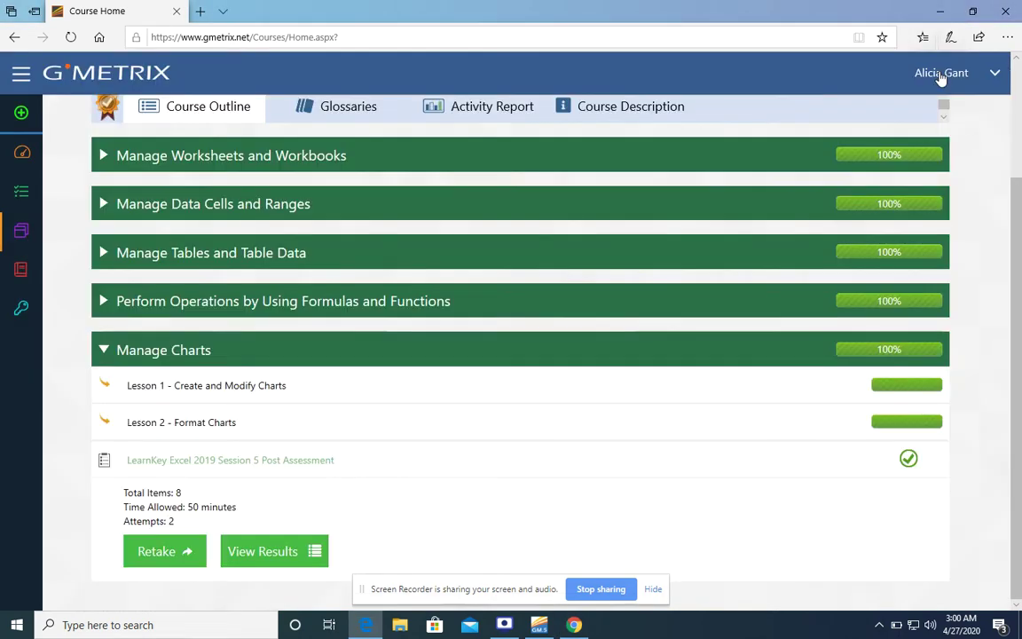
{"action": "left_click", "coordinate": [164, 552]}
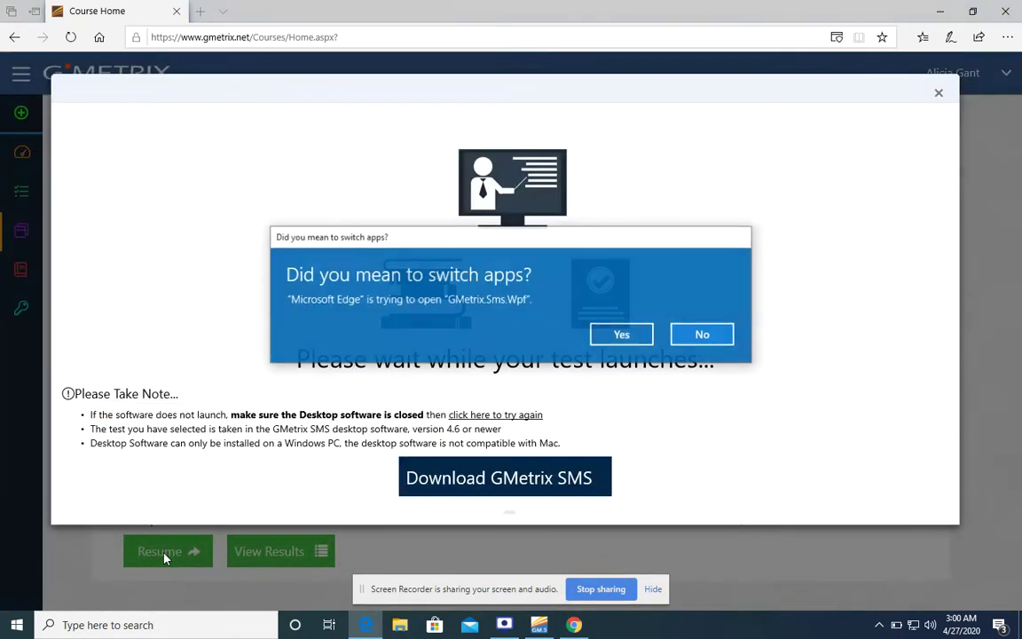
{"action": "left_click", "coordinate": [608, 346]}
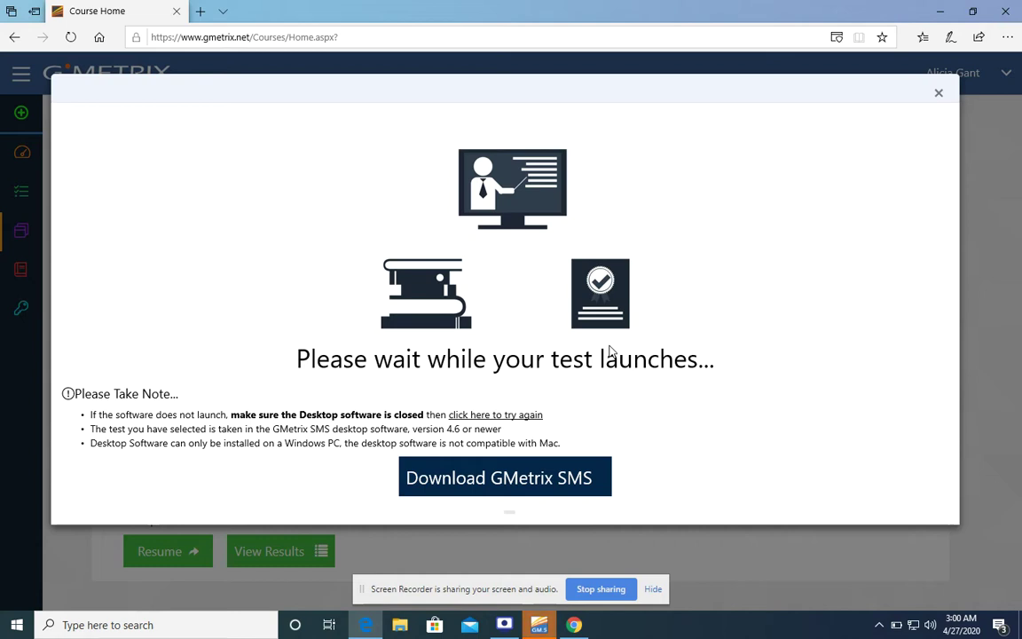
- Switch to GMetrix SMS, resume the most recent saved LearnKey Excel 2019 Session 5 Post Assessment and start the test
{"action": "left_click", "coordinate": [537, 627]}
{"action": "left_click", "coordinate": [558, 219]}
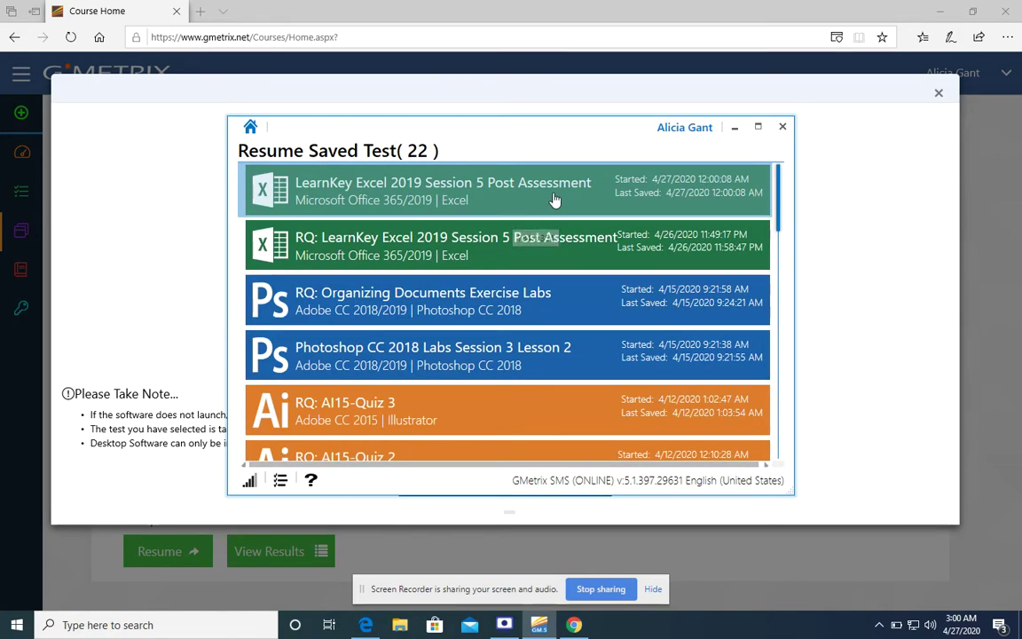
{"action": "left_click", "coordinate": [554, 200]}
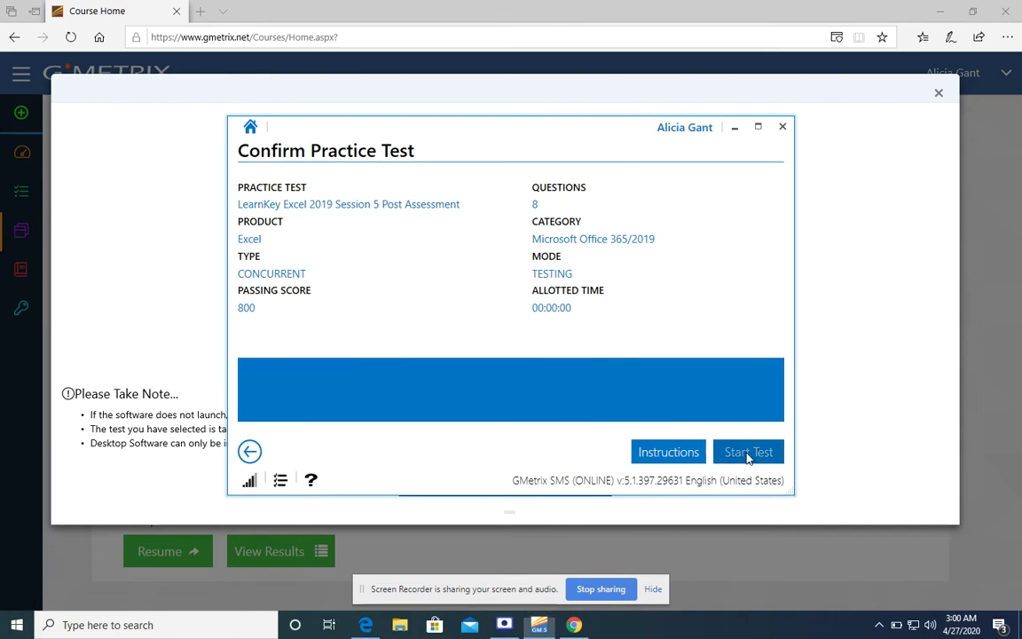
{"action": "left_click", "coordinate": [747, 454]}
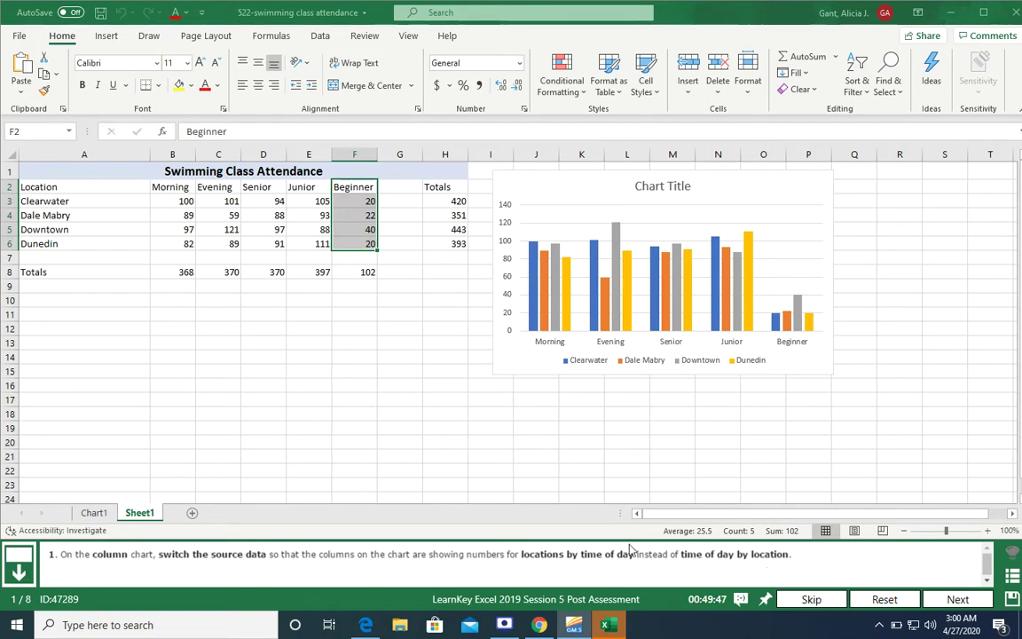
- Switch the row and column source data of the column chart on Sheet1 and advance to question 2
{"action": "left_click", "coordinate": [577, 196]}
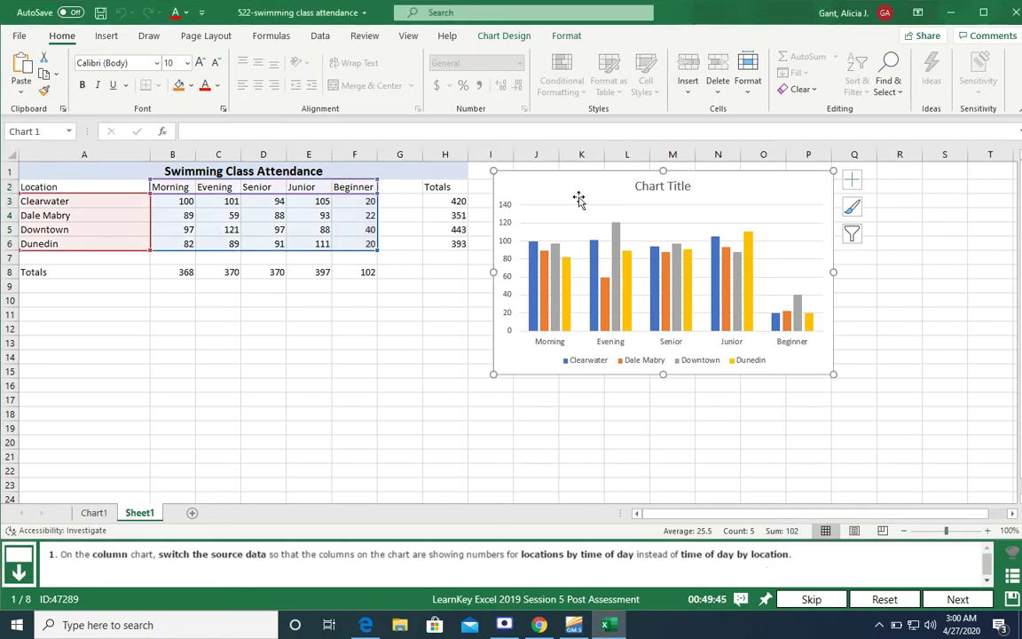
{"action": "left_click", "coordinate": [514, 38]}
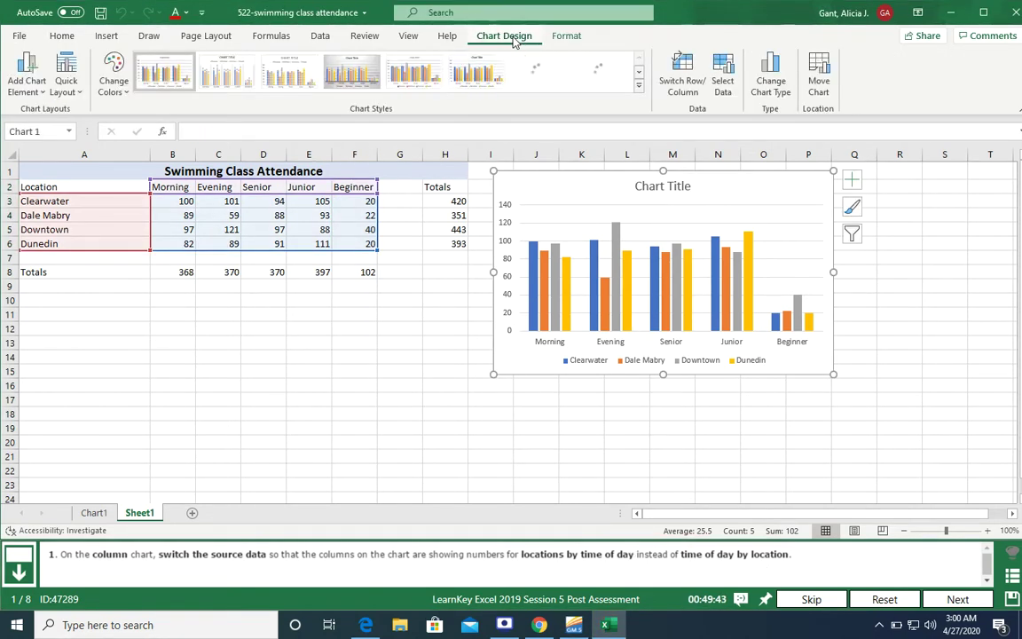
{"action": "left_click", "coordinate": [683, 80]}
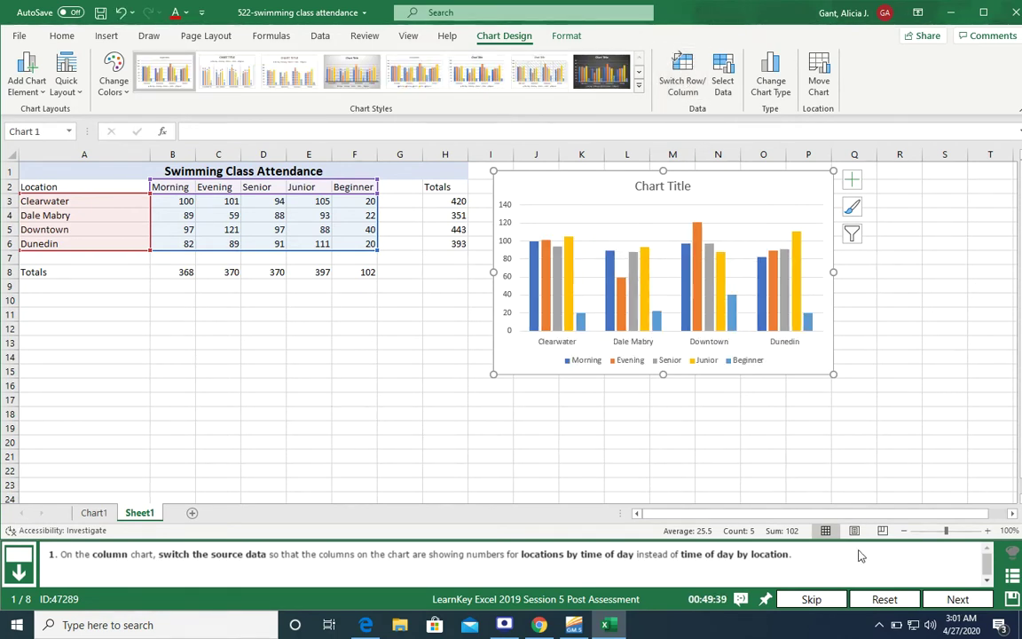
{"action": "left_click", "coordinate": [942, 603]}
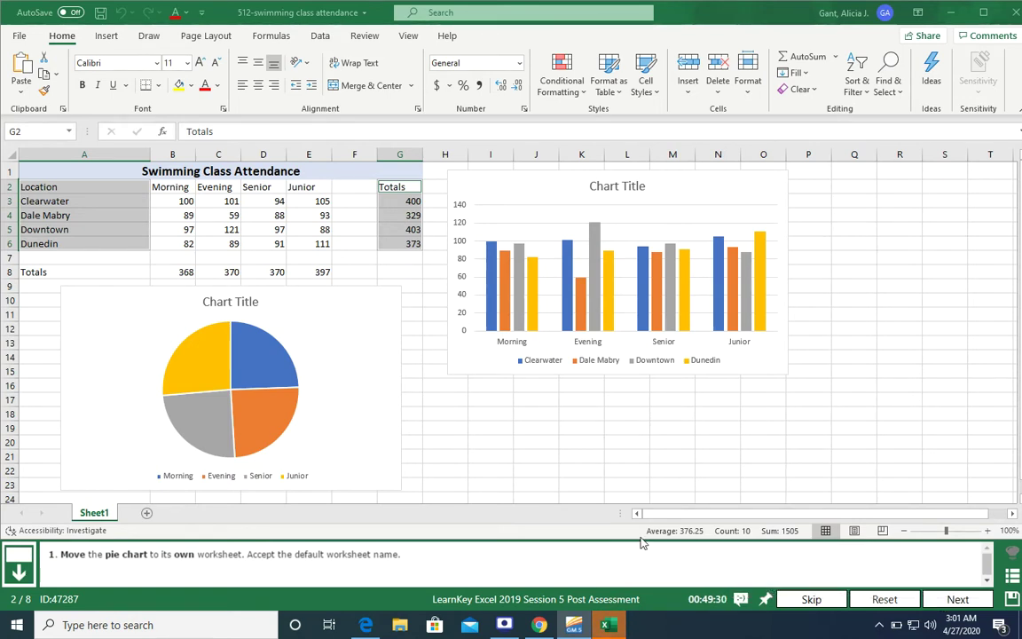
- Move the pie chart to a new sheet with the default name Chart1 and advance to question 3
{"action": "left_click", "coordinate": [363, 331]}
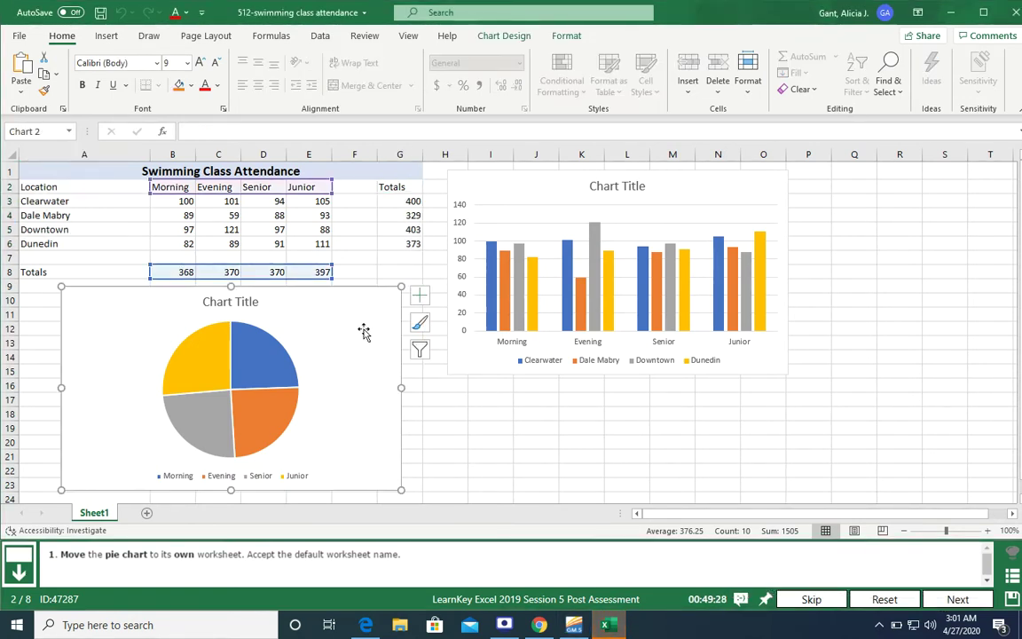
{"action": "left_click", "coordinate": [503, 36]}
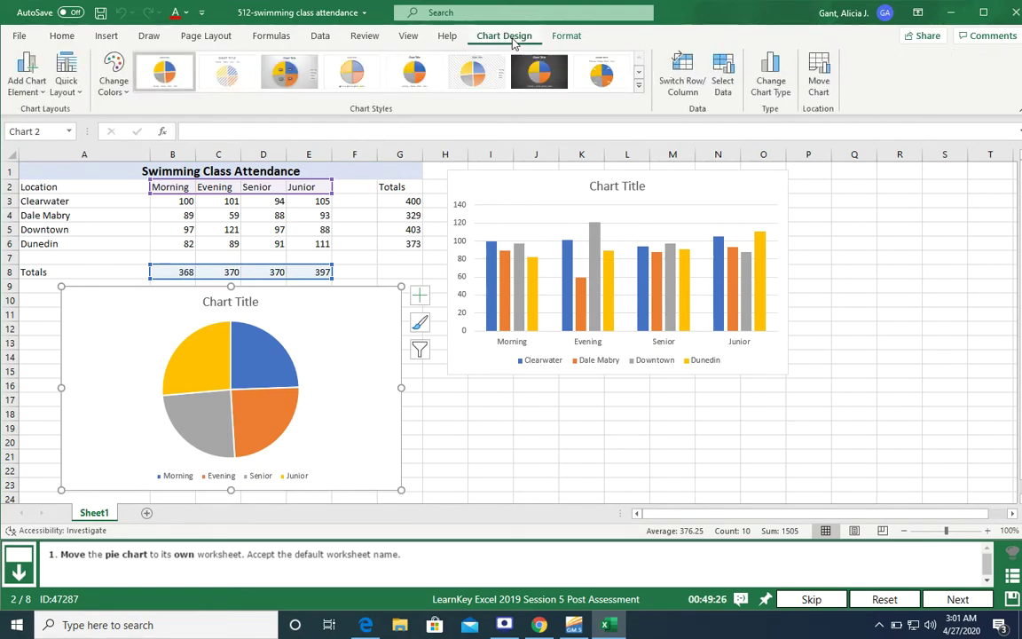
{"action": "left_click", "coordinate": [819, 82]}
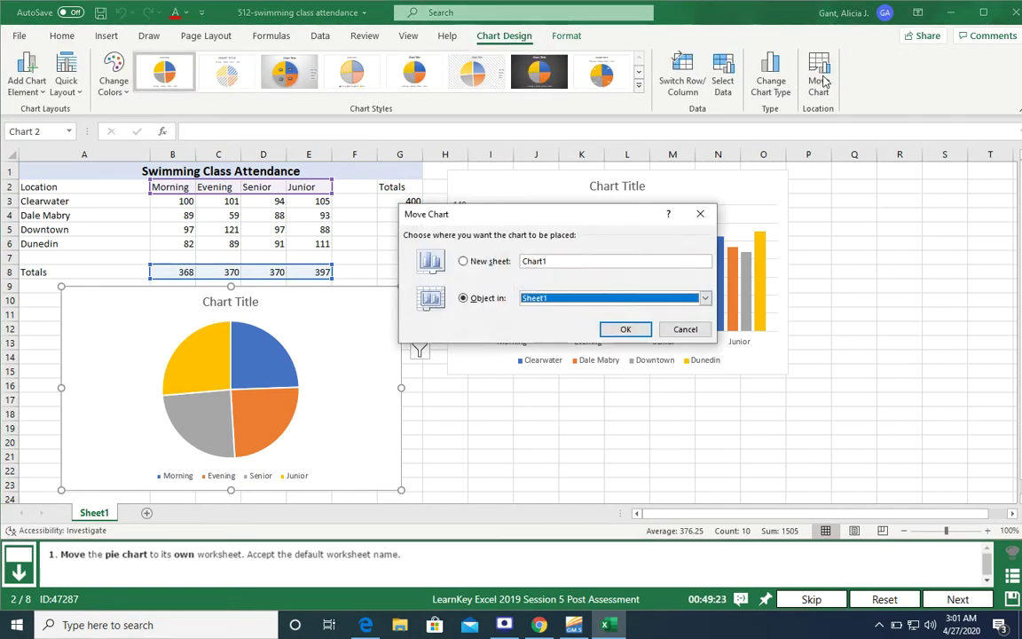
{"action": "left_click", "coordinate": [478, 263]}
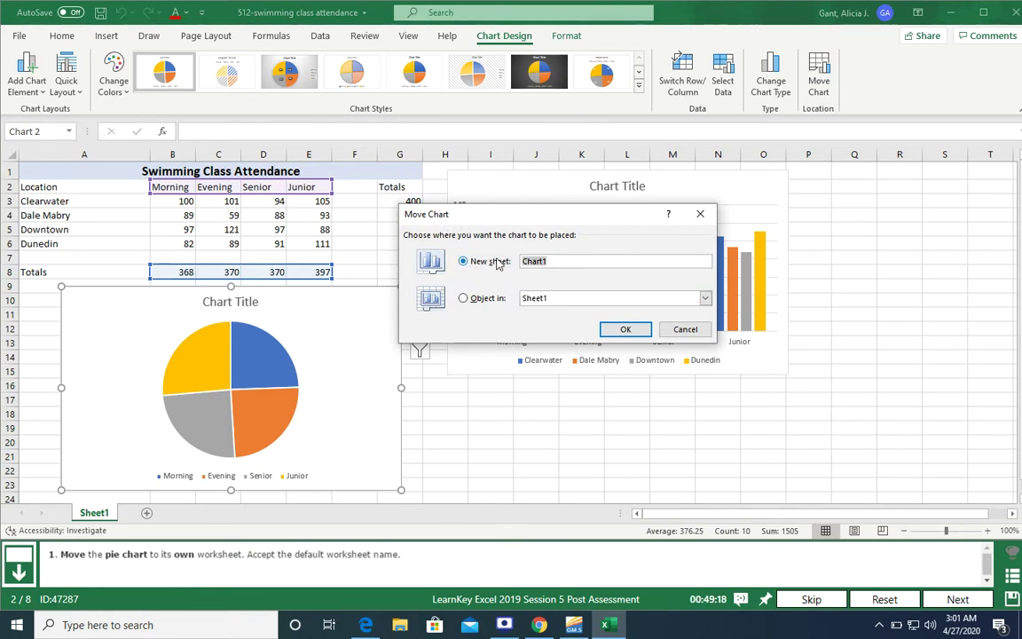
{"action": "left_click", "coordinate": [621, 328]}
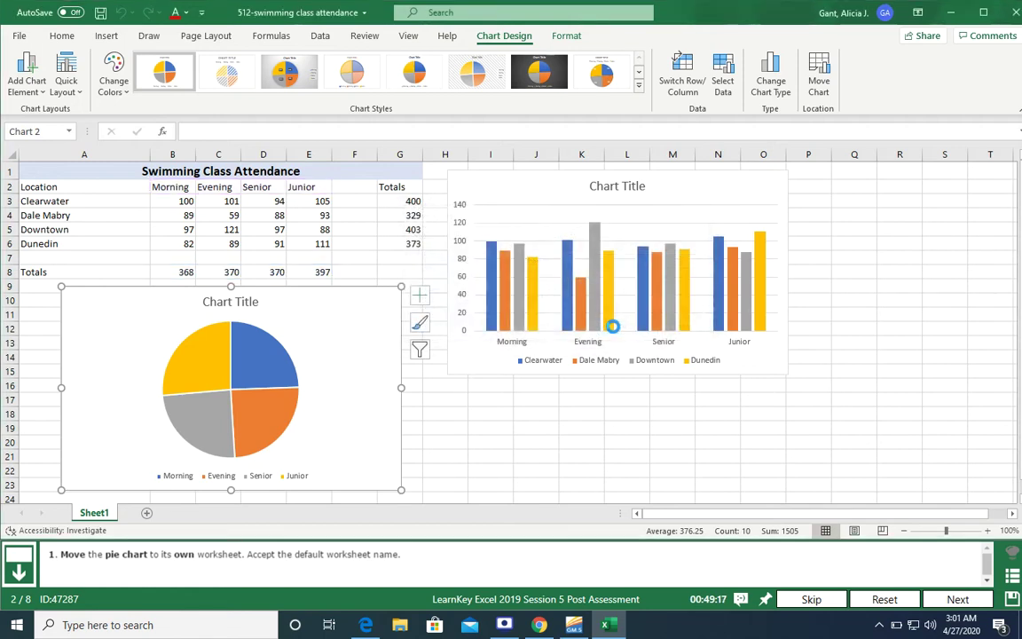
{"action": "left_click", "coordinate": [957, 600]}
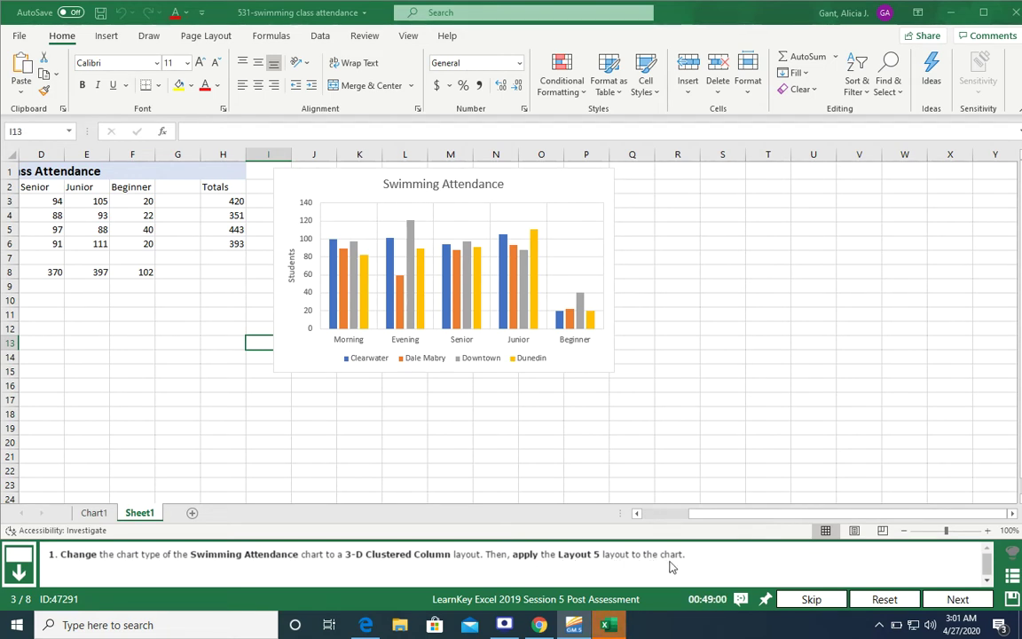
- Change the chart type of the Swimming Attendance chart to 3-D Clustered Column
{"action": "left_click", "coordinate": [527, 193]}
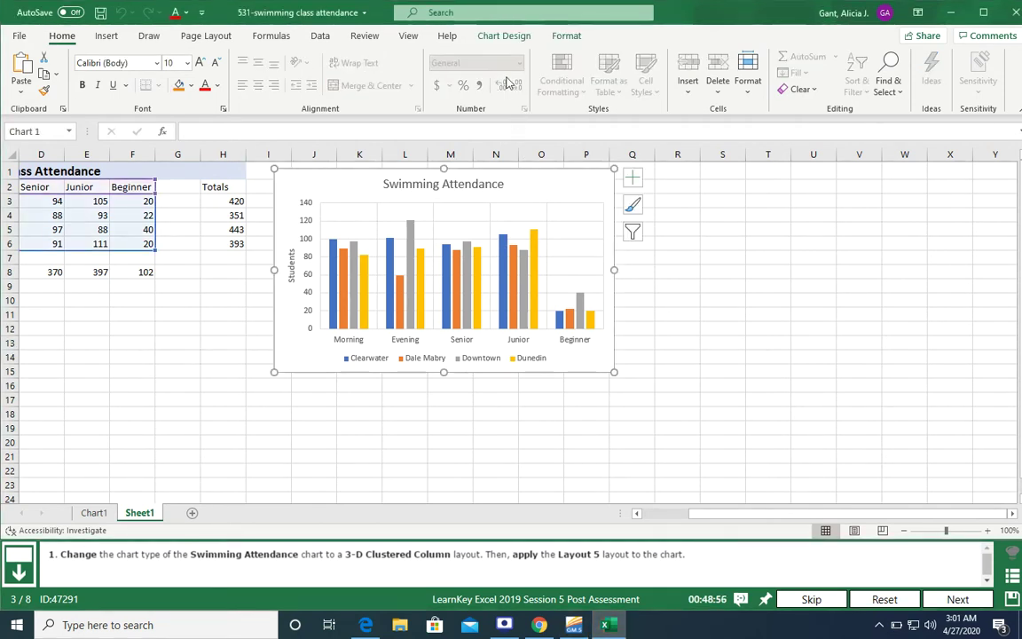
{"action": "left_click", "coordinate": [509, 37]}
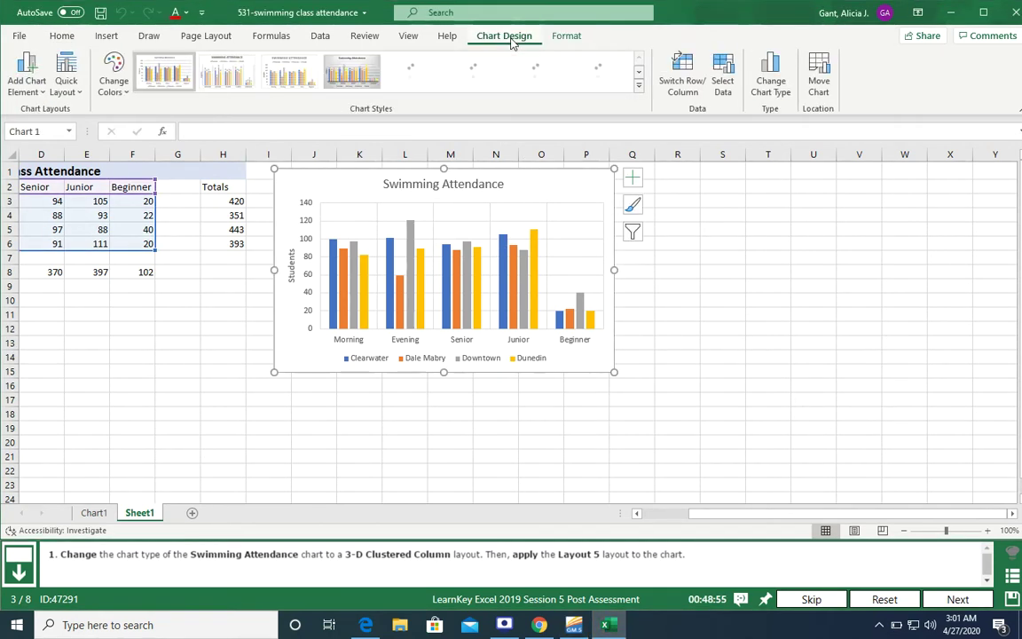
{"action": "left_click", "coordinate": [768, 78]}
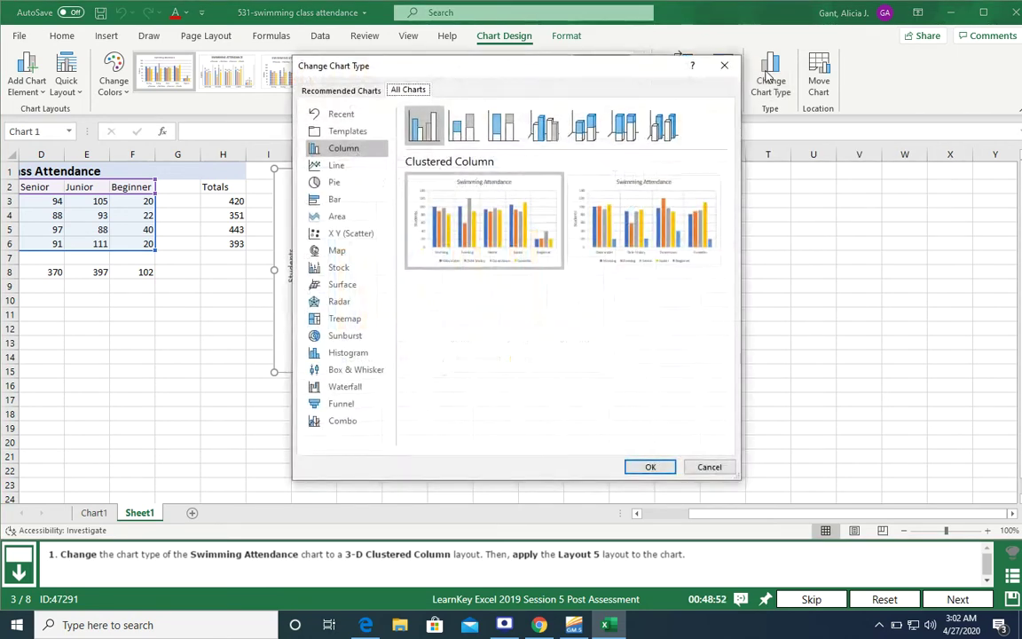
{"action": "left_click", "coordinate": [544, 129]}
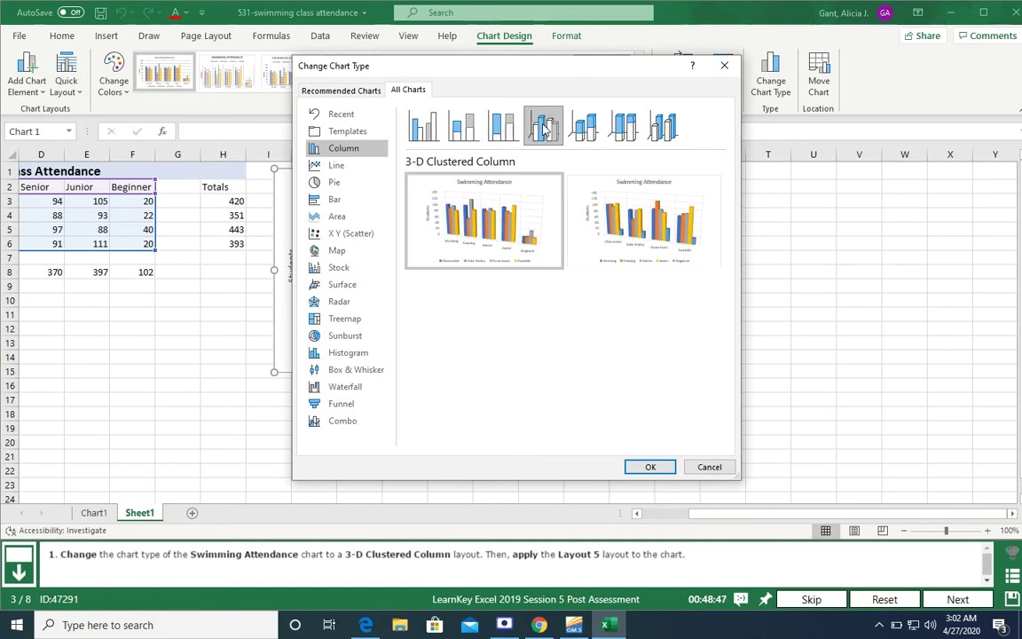
{"action": "left_click", "coordinate": [646, 468]}
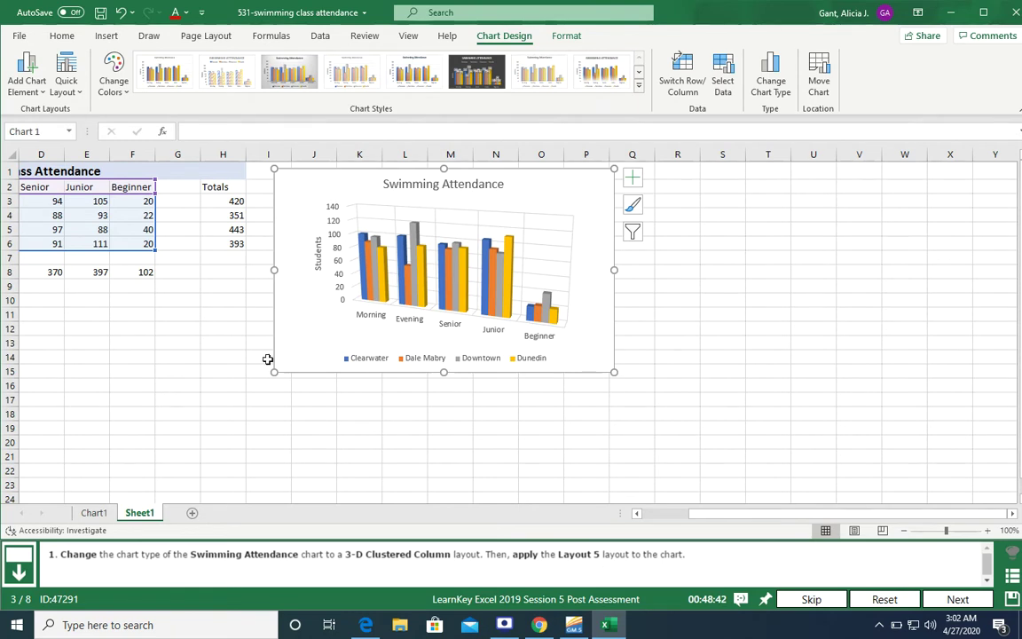
- Apply quick layout Layout 5 to the Swimming Attendance chart and advance to question 4
{"action": "left_click", "coordinate": [74, 89]}
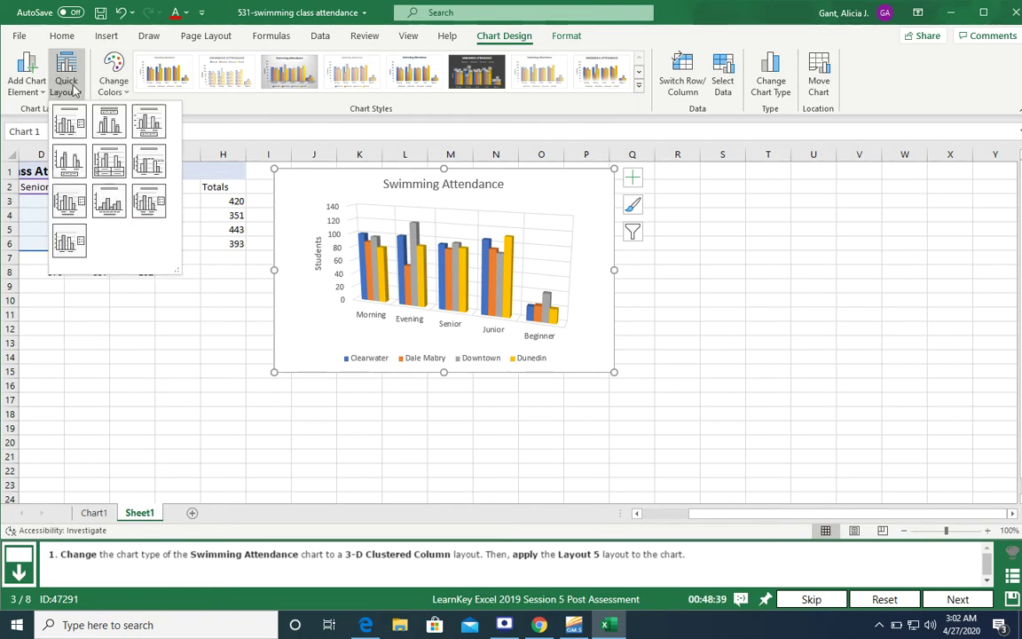
{"action": "left_click", "coordinate": [112, 163]}
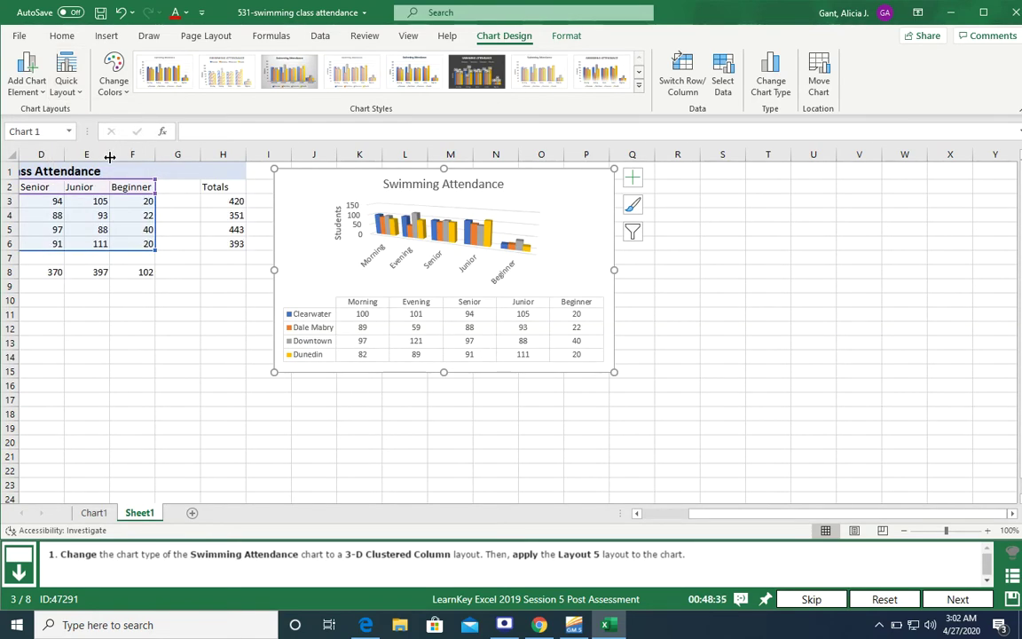
{"action": "left_click", "coordinate": [945, 605]}
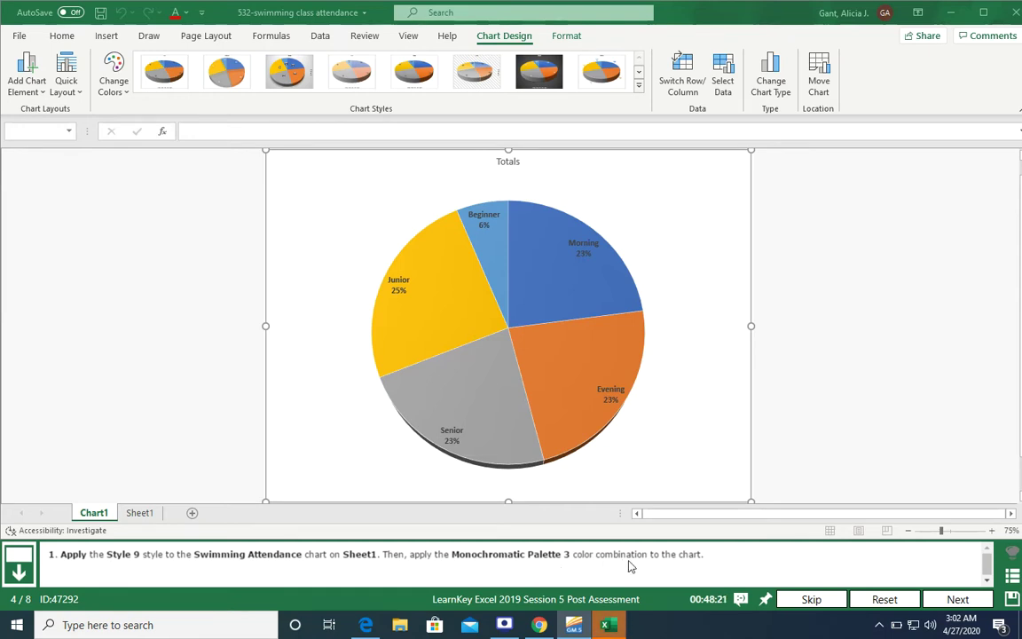
- Try Style 9 and Monochromatic Palette 3 on the Totals pie chart on Chart1, and reset the question
{"action": "mouse_move", "coordinate": [483, 264]}
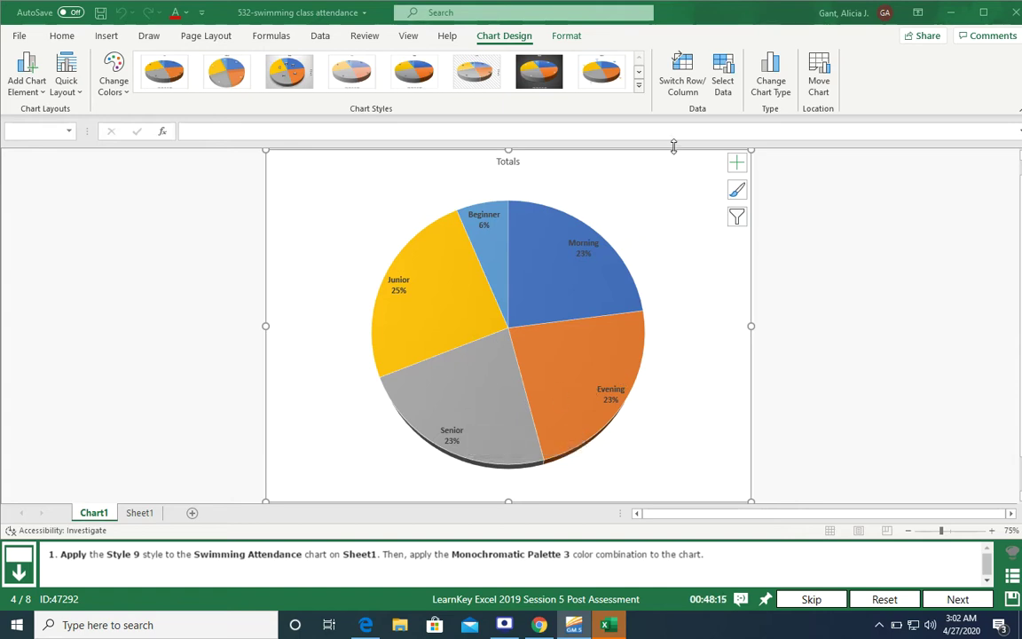
{"action": "left_click", "coordinate": [639, 93]}
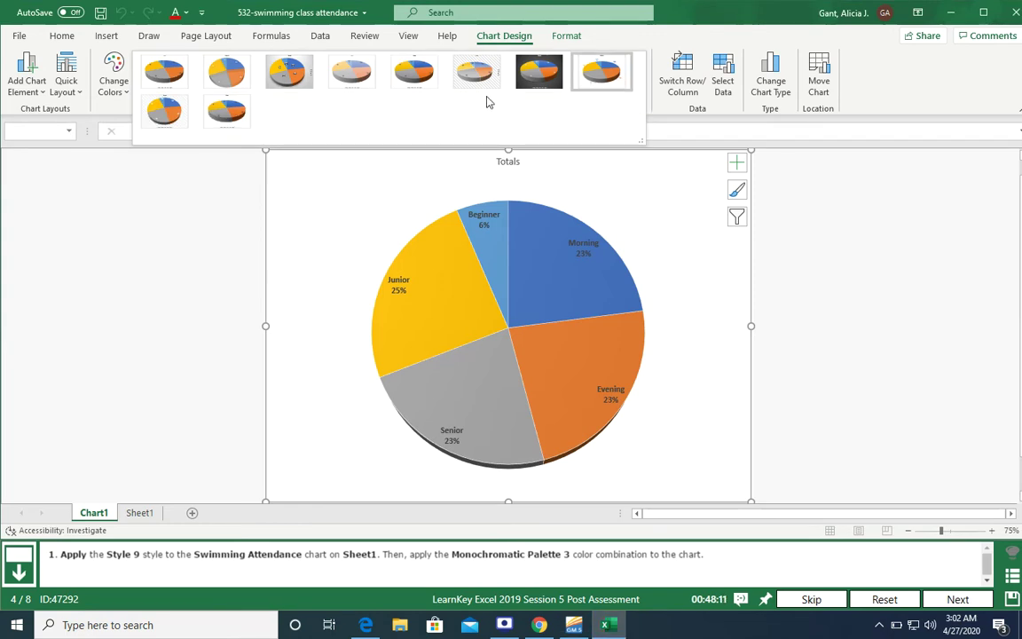
{"action": "left_click", "coordinate": [165, 117]}
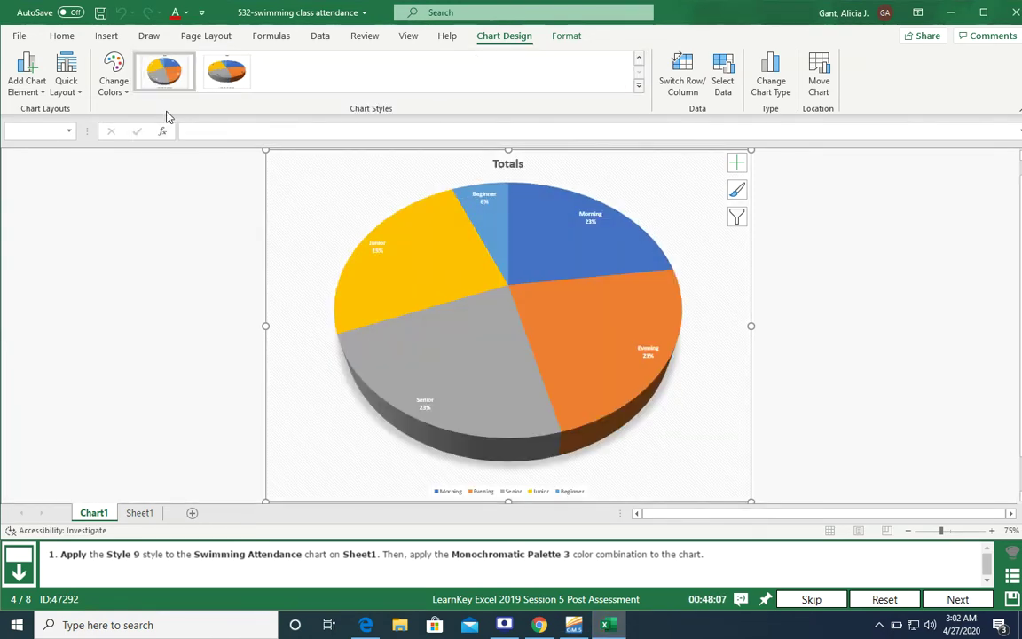
{"action": "left_click", "coordinate": [110, 100]}
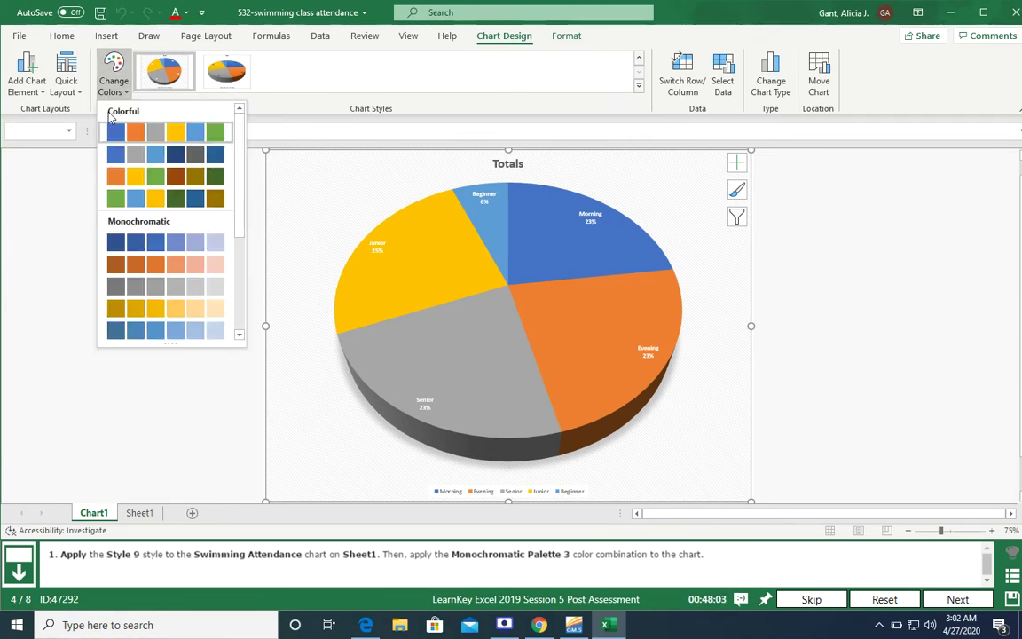
{"action": "left_click", "coordinate": [111, 286]}
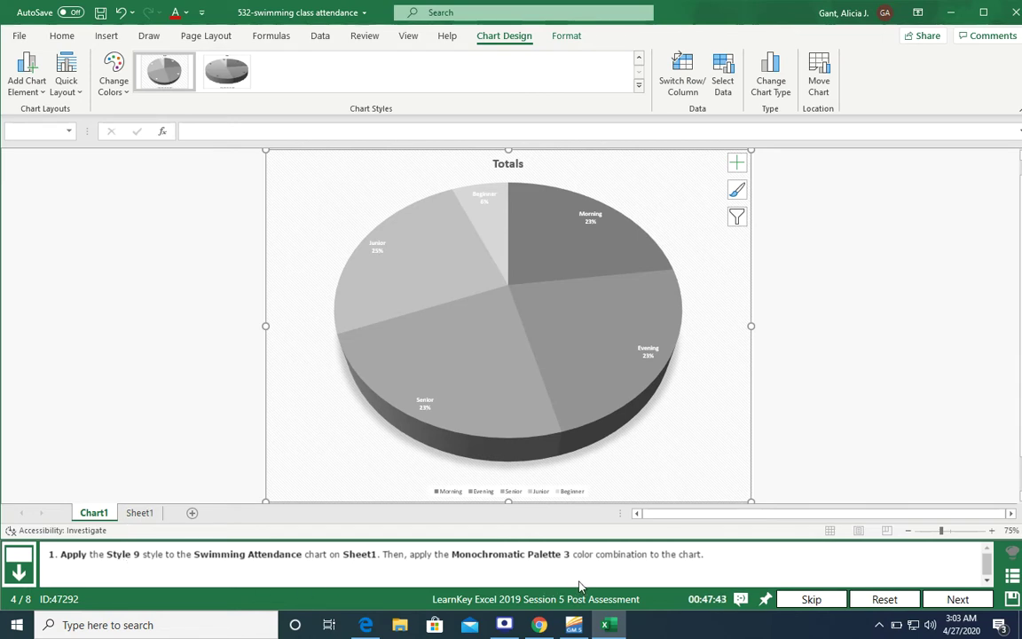
{"action": "left_click", "coordinate": [872, 605]}
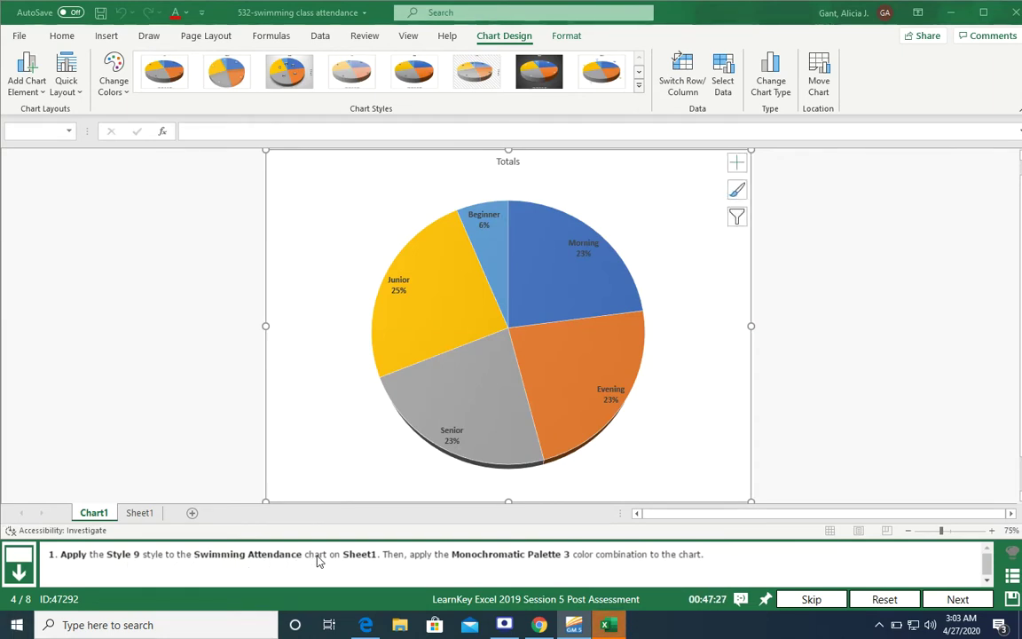
- Apply the Style 9 chart style to the Swimming Attendance chart on Sheet1
{"action": "left_click", "coordinate": [139, 513]}
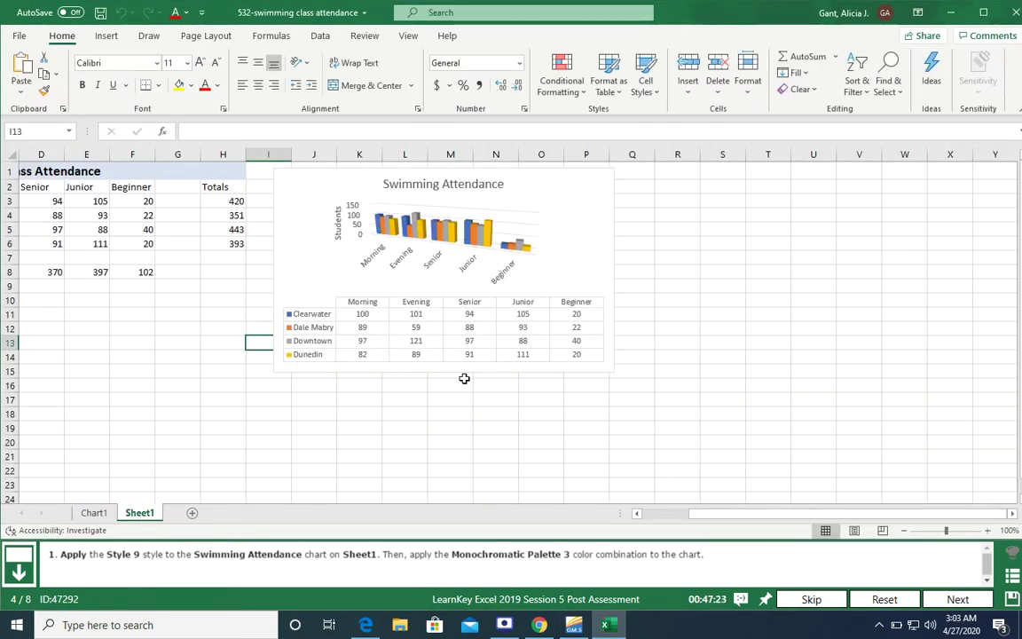
{"action": "left_click", "coordinate": [588, 233]}
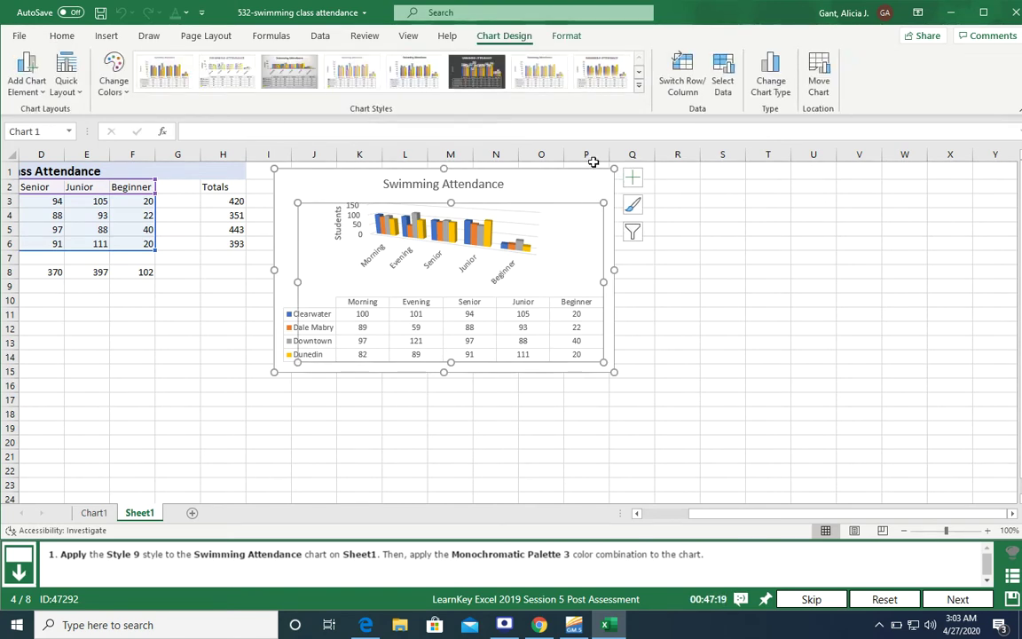
{"action": "left_click", "coordinate": [637, 85]}
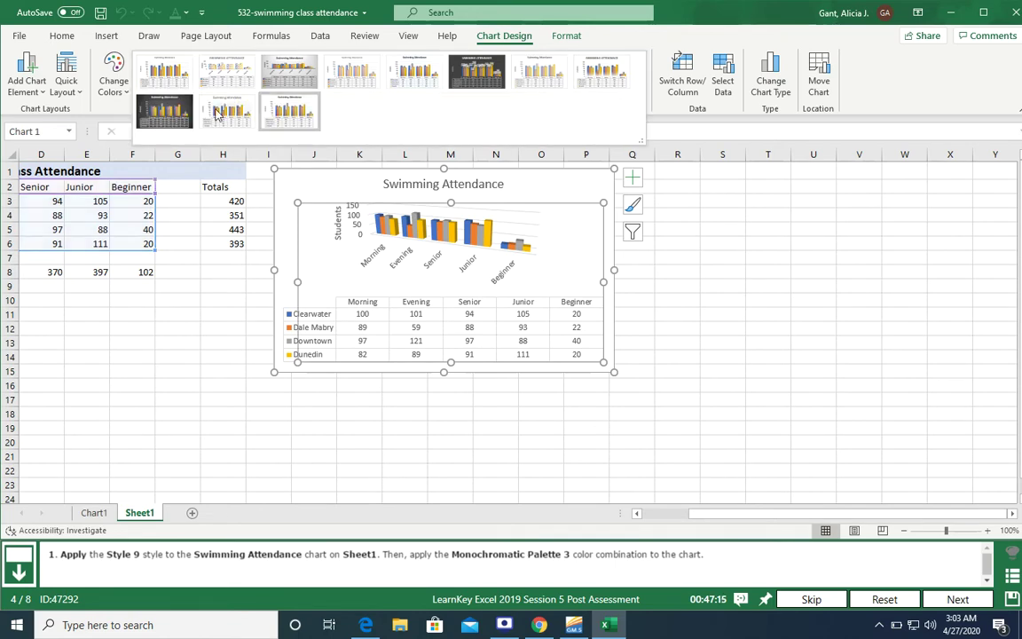
{"action": "left_click", "coordinate": [154, 118]}
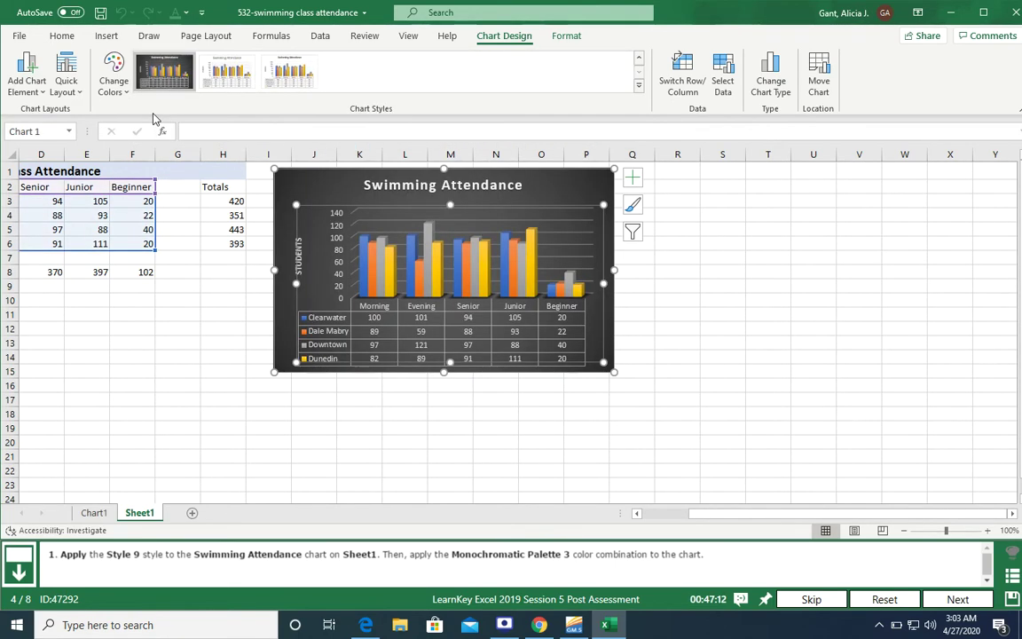
- Apply the Monochromatic Palette 3 colors to the Swimming Attendance chart and advance to question 5
{"action": "left_click", "coordinate": [115, 84]}
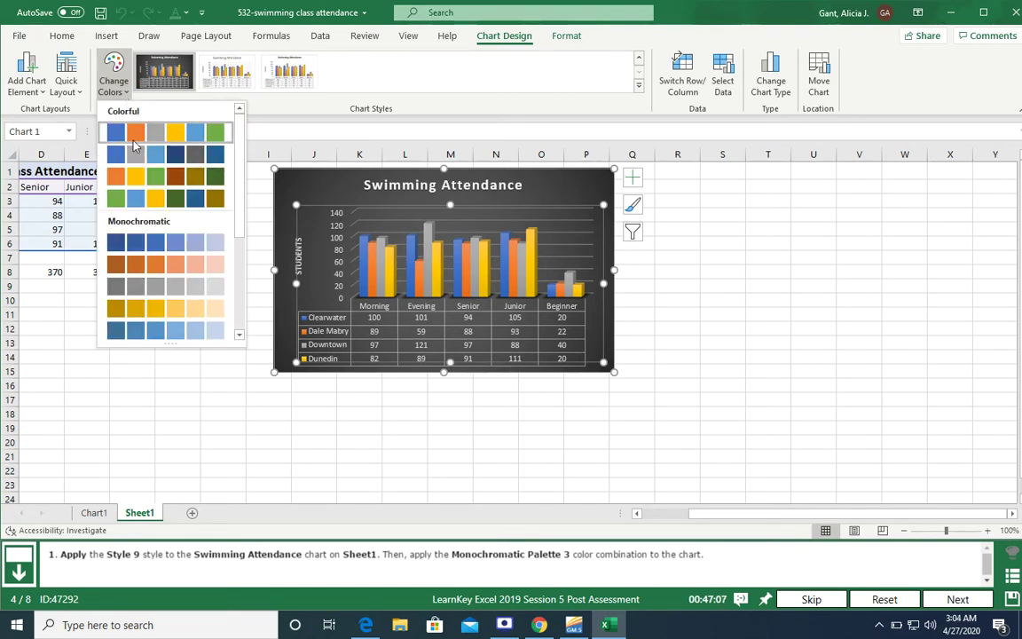
{"action": "left_click", "coordinate": [116, 291]}
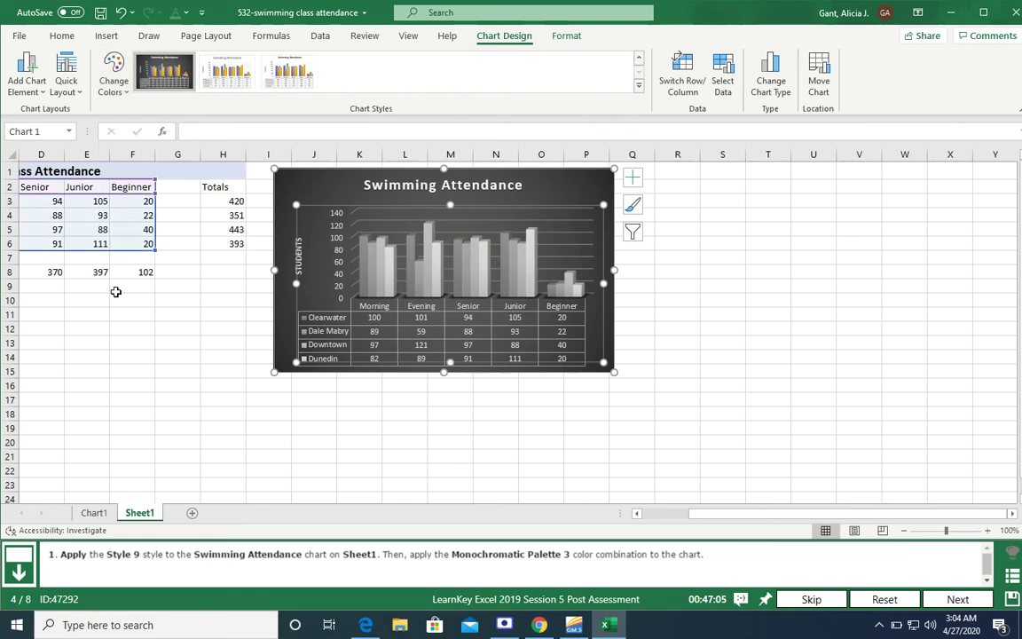
{"action": "left_click", "coordinate": [958, 600]}
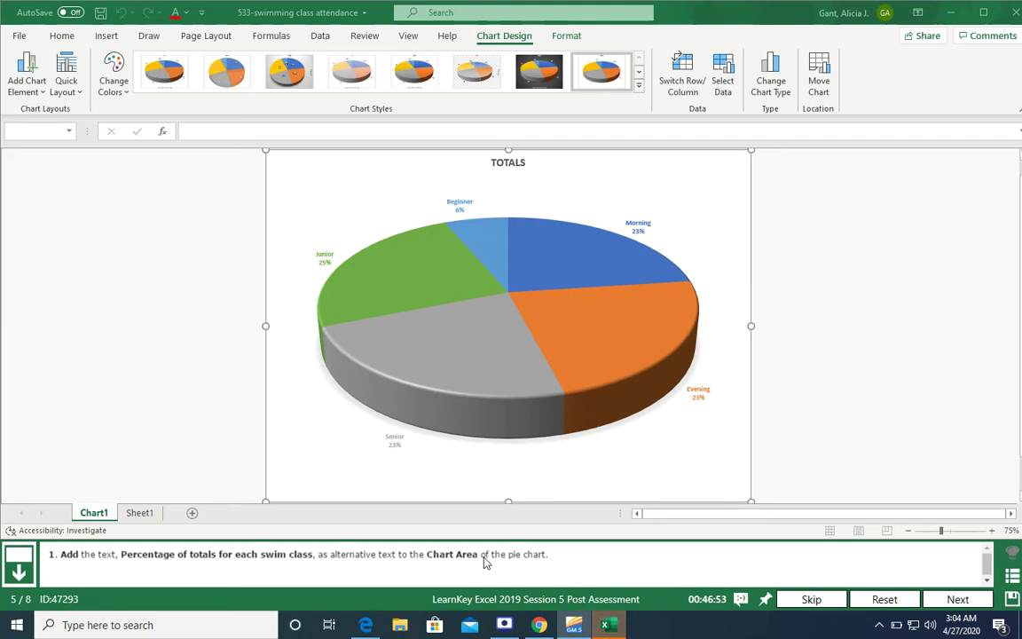
{"action": "mouse_move", "coordinate": [650, 374]}
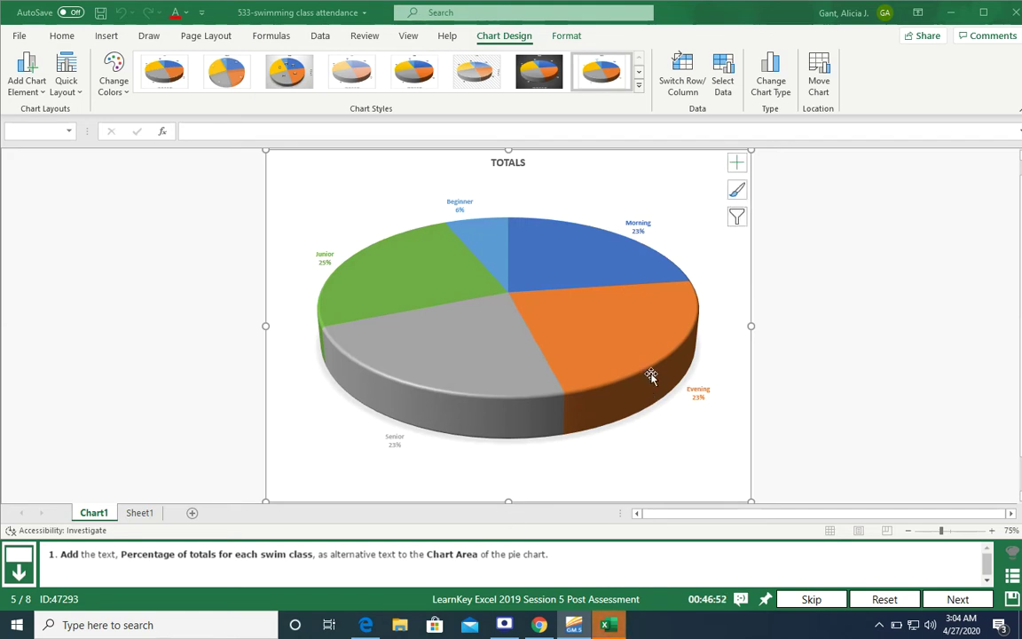
{"action": "right_click", "coordinate": [589, 202]}
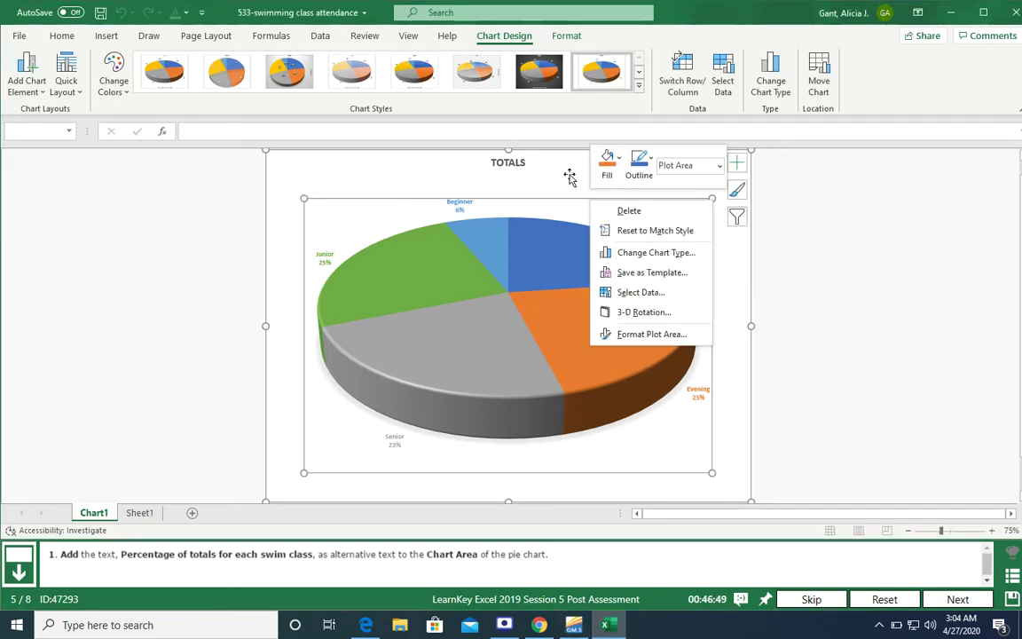
{"action": "right_click", "coordinate": [570, 179]}
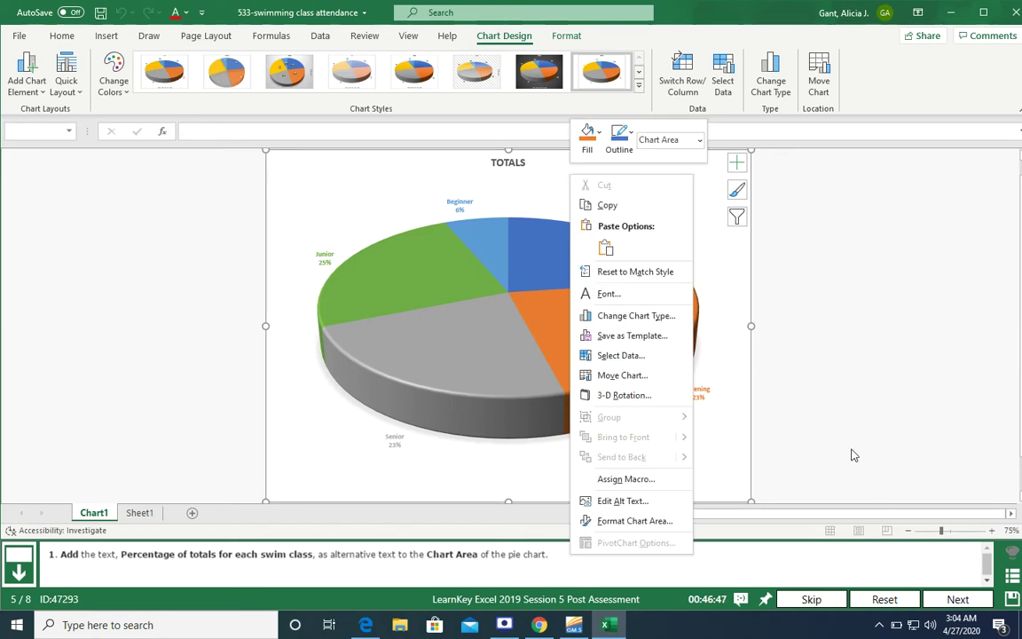
{"action": "left_click", "coordinate": [878, 600]}
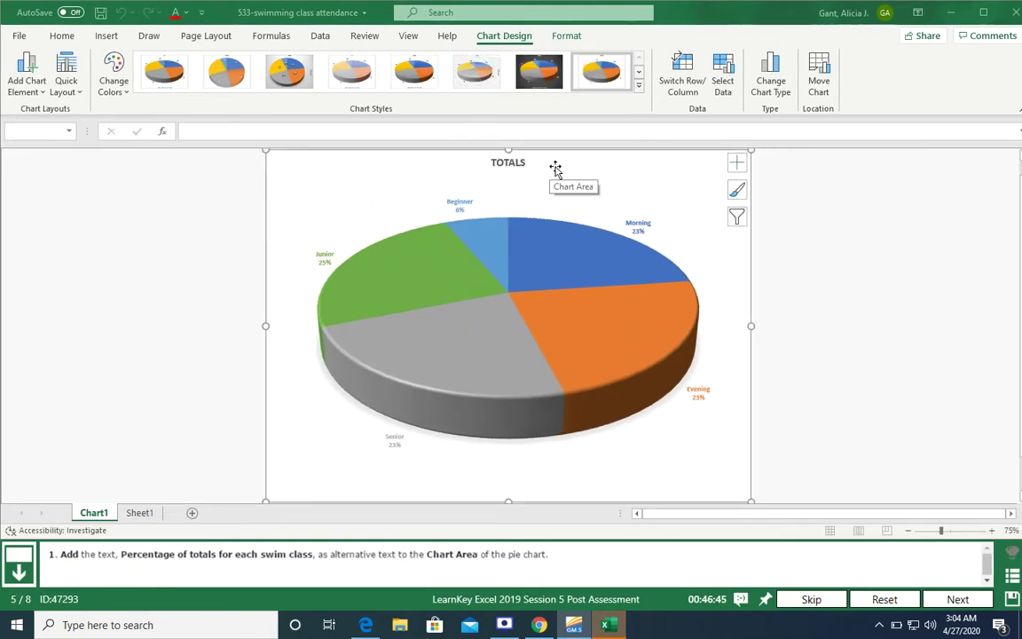
- Add the alt text "Percentage of totals for each swim class" to the pie chart's Chart Area and advance to question 6
{"action": "right_click", "coordinate": [555, 169]}
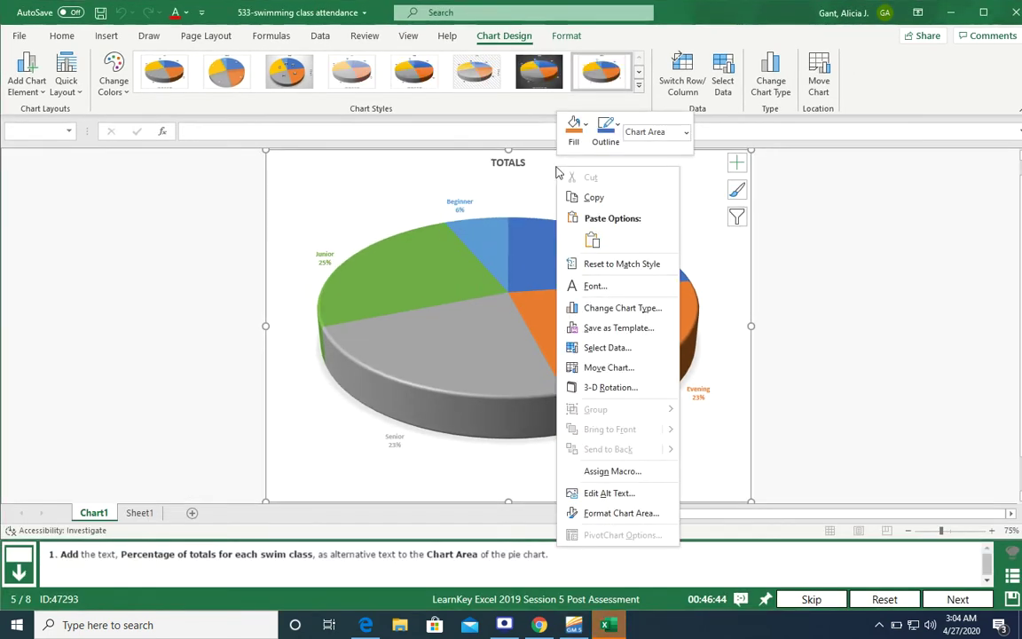
{"action": "left_click", "coordinate": [593, 492]}
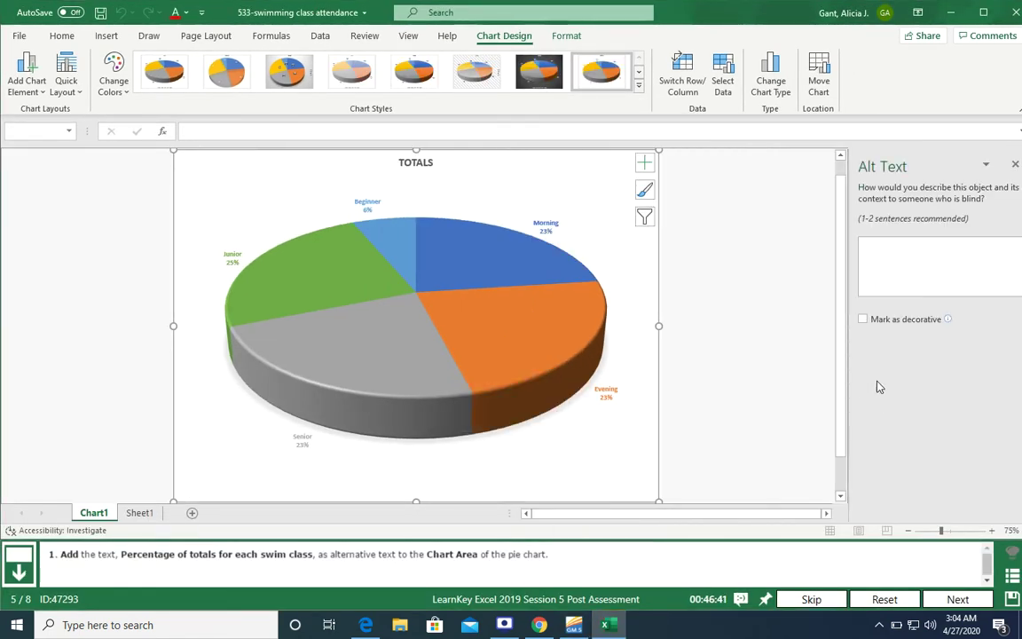
{"action": "left_click", "coordinate": [885, 257]}
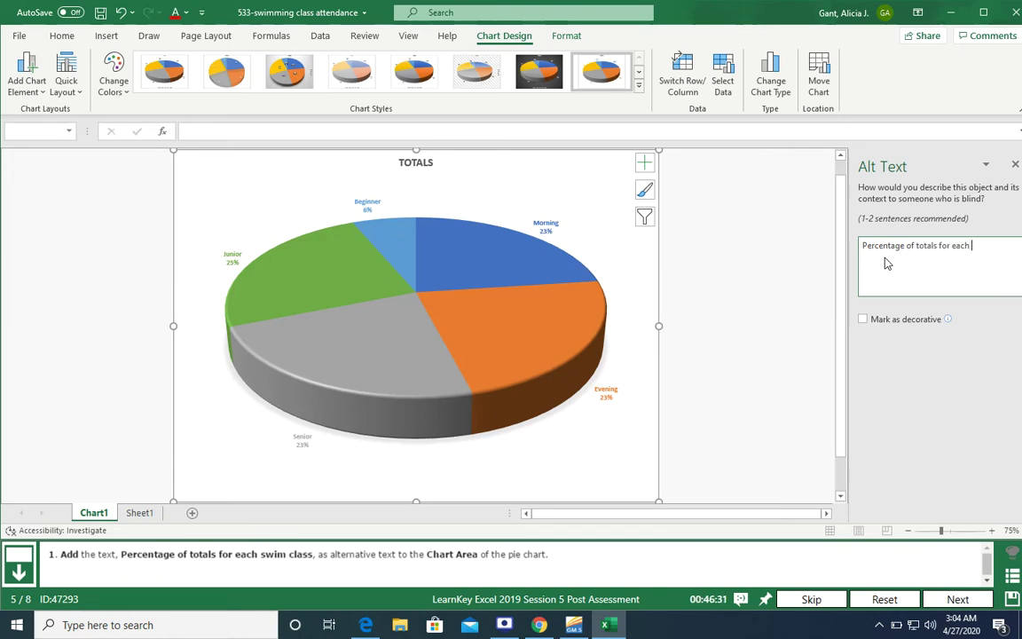
{"action": "type", "text": "im class"}
{"action": "left_click", "coordinate": [958, 600]}
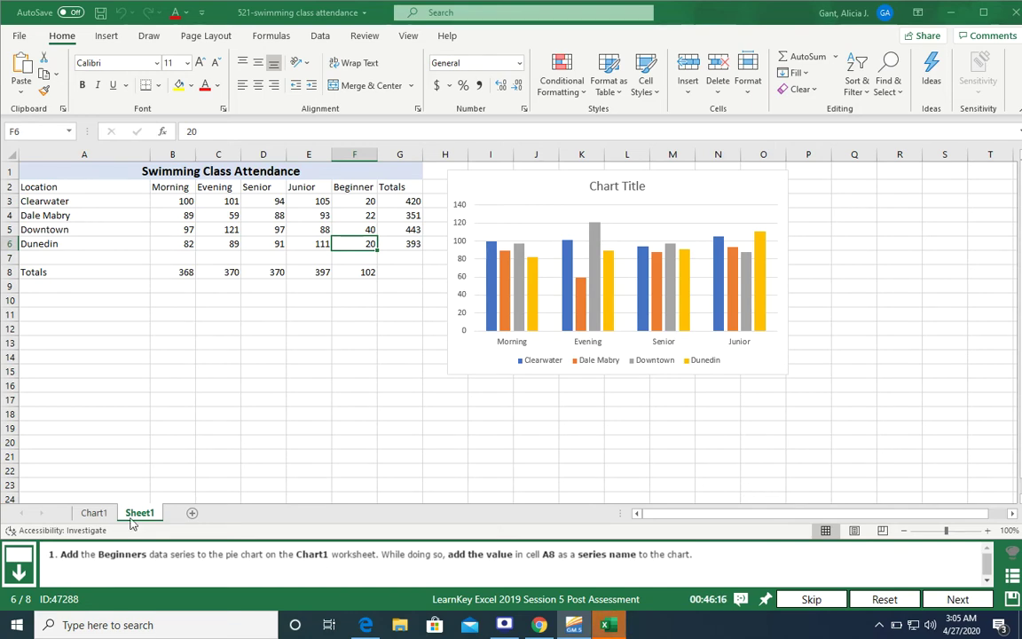
- Set the horizontal axis label range of the Chart1 pie chart to Sheet1 cells B2:F2
{"action": "left_click", "coordinate": [98, 514]}
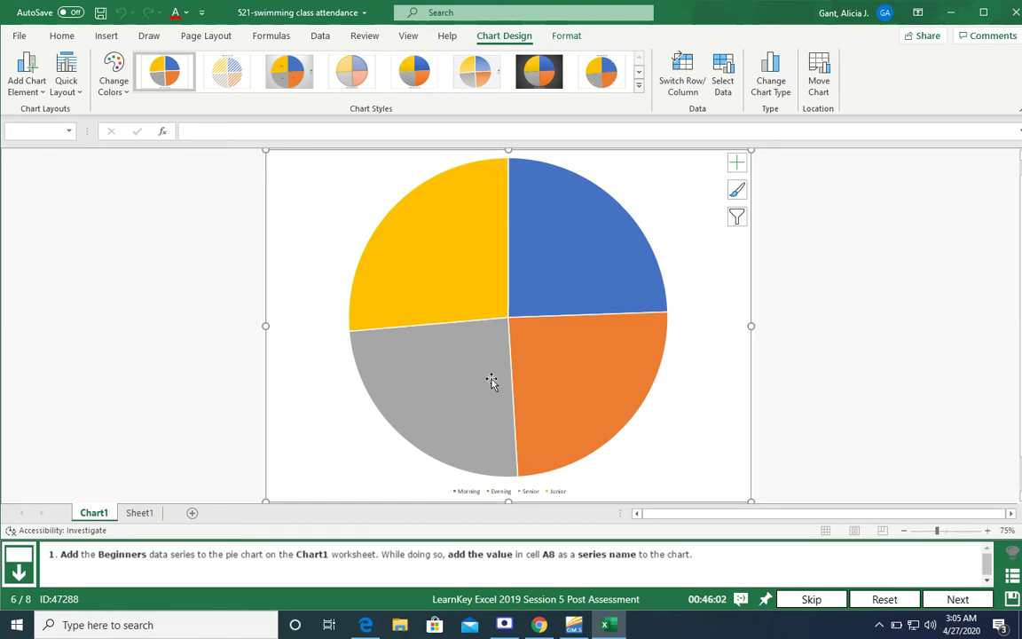
{"action": "left_click", "coordinate": [723, 84]}
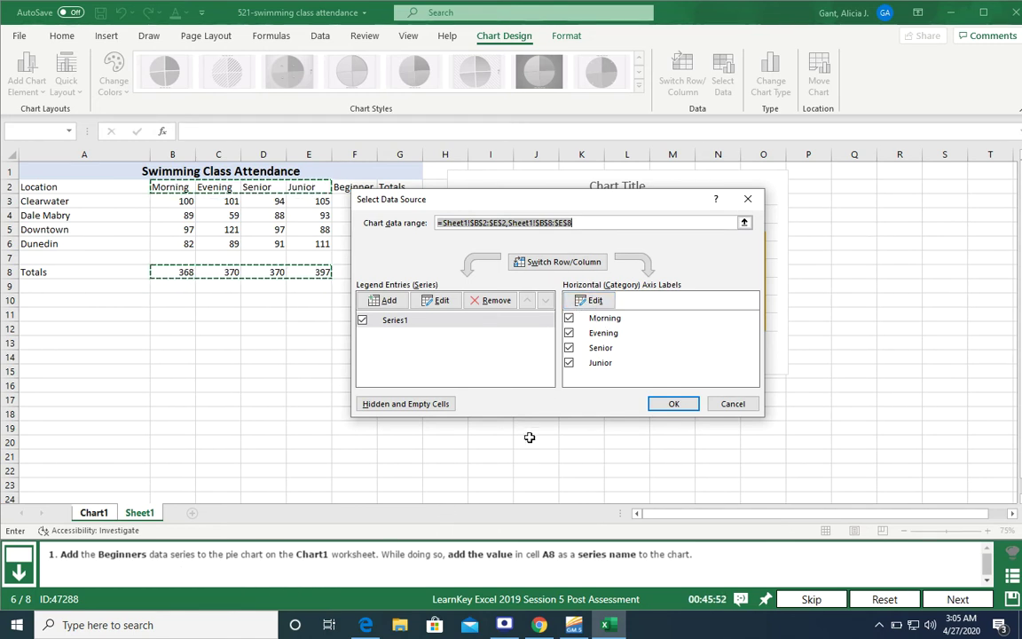
{"action": "left_click", "coordinate": [590, 301]}
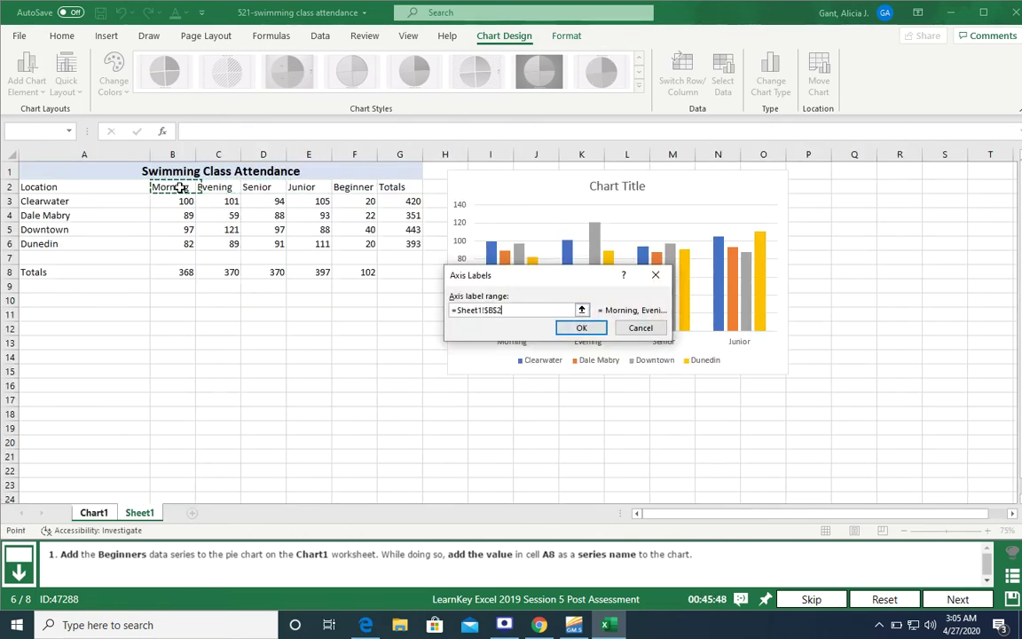
{"action": "left_click_drag", "start_coordinate": [178, 186], "coordinate": [253, 187]}
{"action": "left_click_drag", "start_coordinate": [323, 188], "coordinate": [355, 190]}
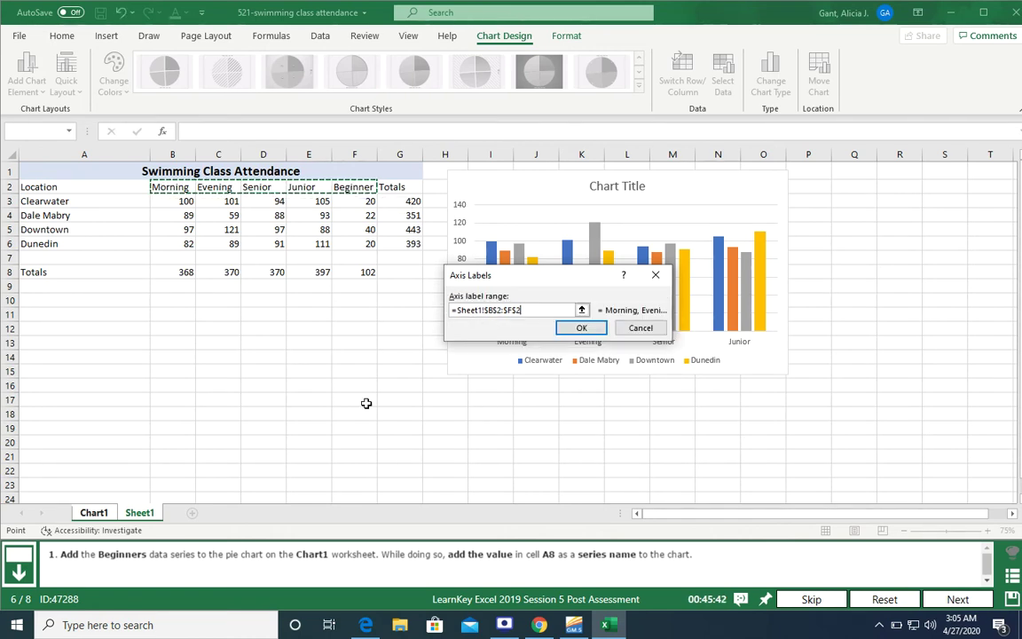
{"action": "left_click", "coordinate": [582, 328]}
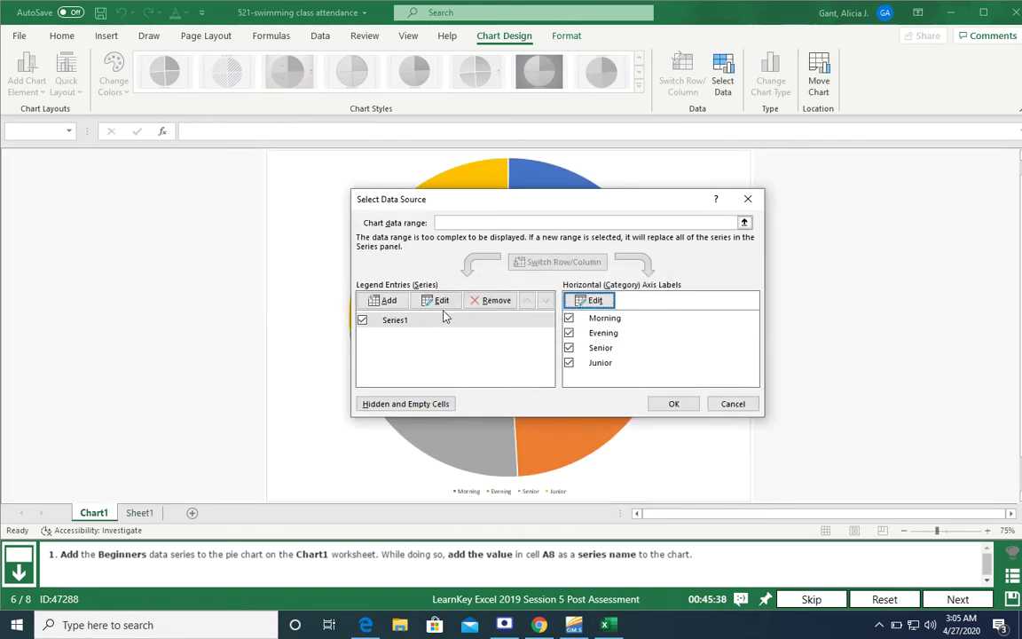
- Edit the pie chart's data series so its values come from Sheet1 cells B8:F8
{"action": "left_click", "coordinate": [436, 302]}
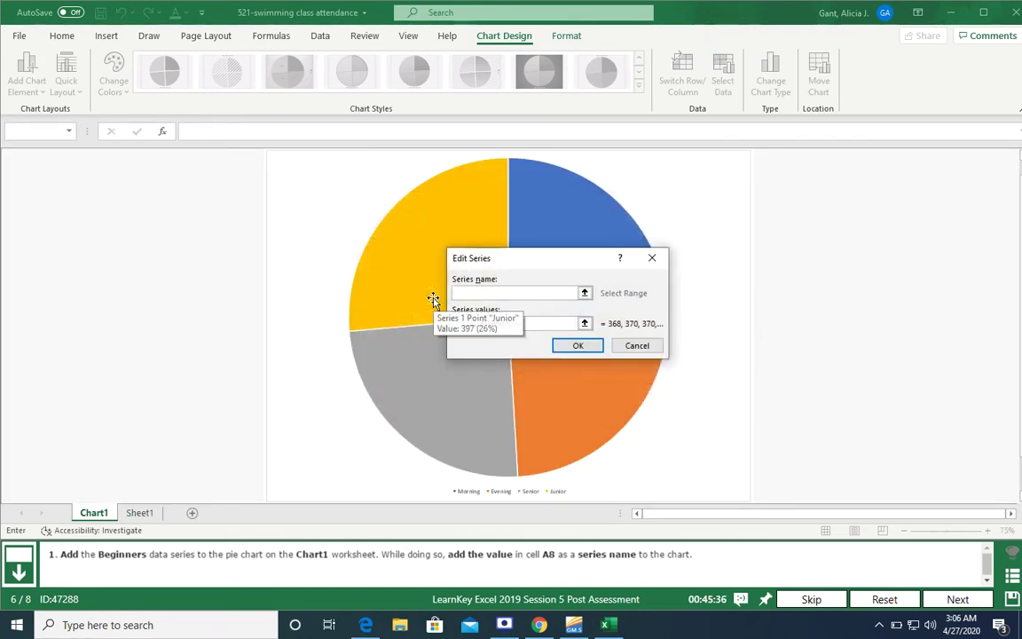
{"action": "left_click", "coordinate": [584, 323]}
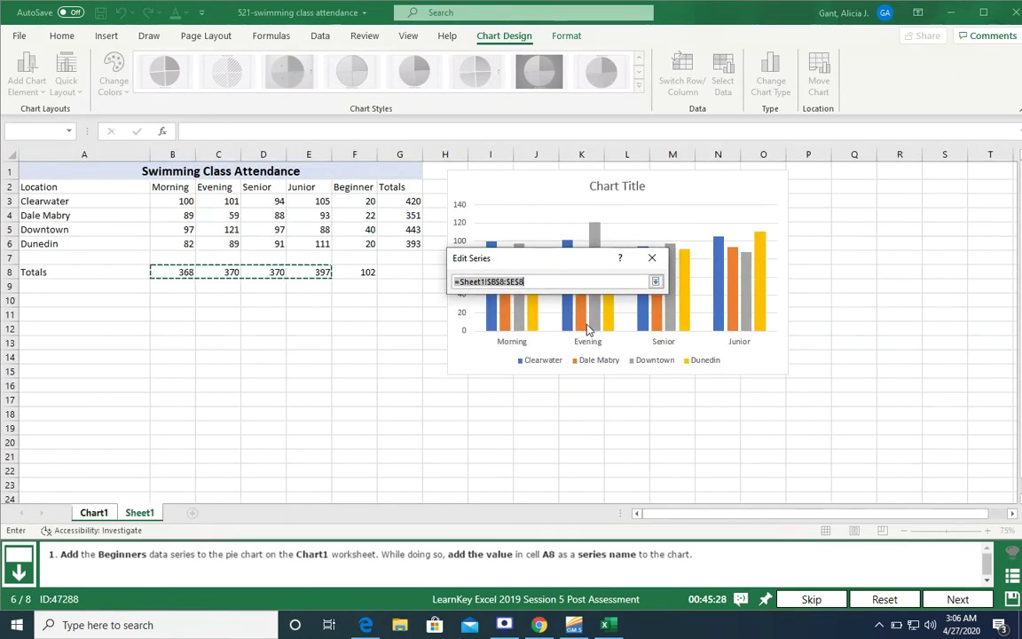
{"action": "left_click", "coordinate": [181, 269]}
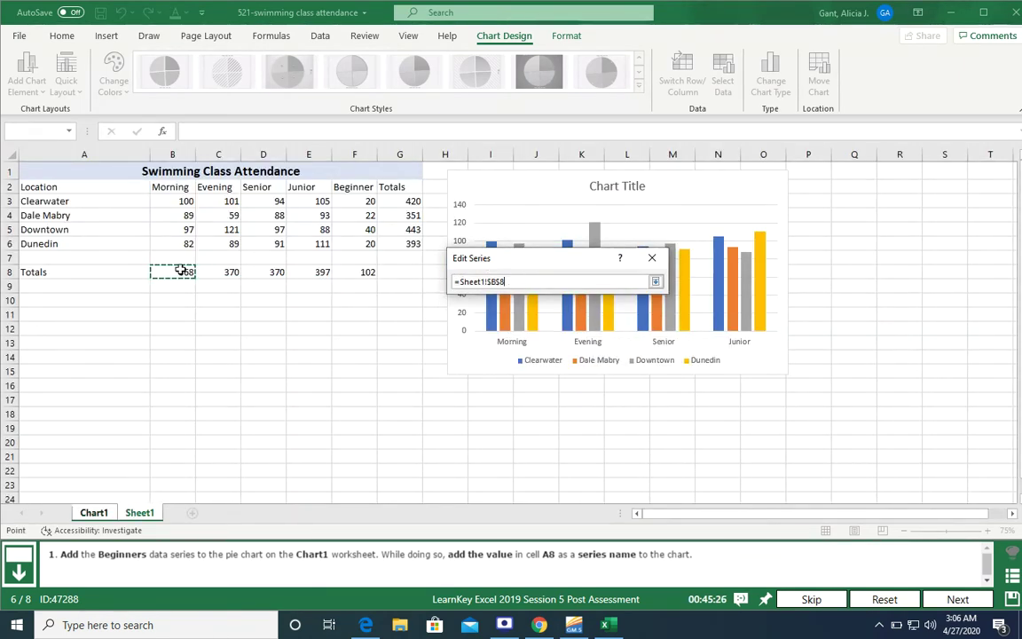
{"action": "left_click_drag", "start_coordinate": [181, 270], "coordinate": [352, 273]}
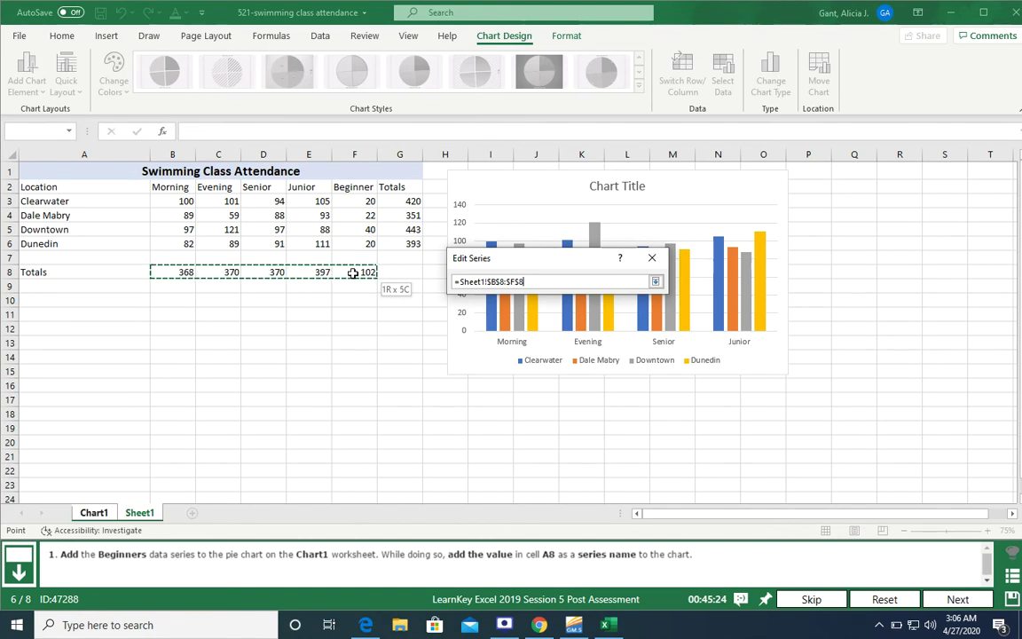
{"action": "left_click", "coordinate": [656, 282]}
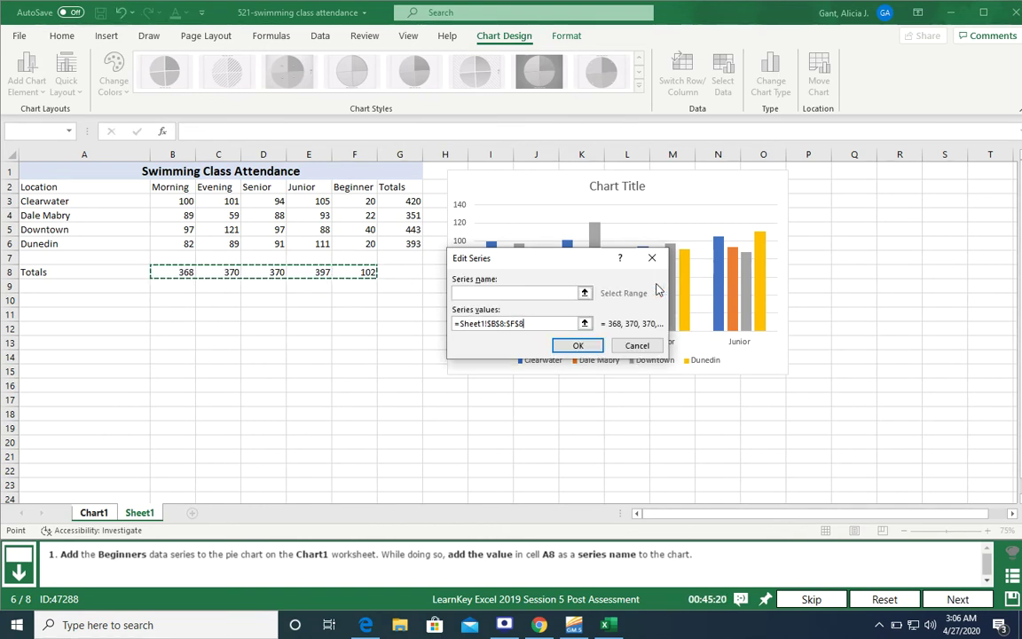
- Use Sheet1 cell A8 as the pie chart's series name, apply the data source changes and advance to question 7
{"action": "left_click", "coordinate": [530, 292]}
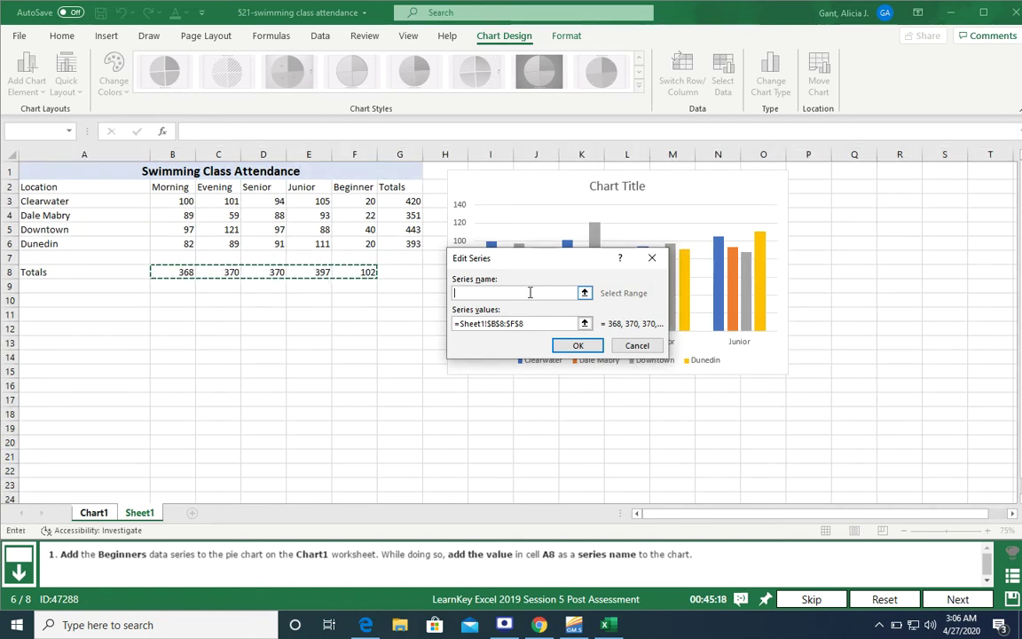
{"action": "left_click", "coordinate": [66, 271]}
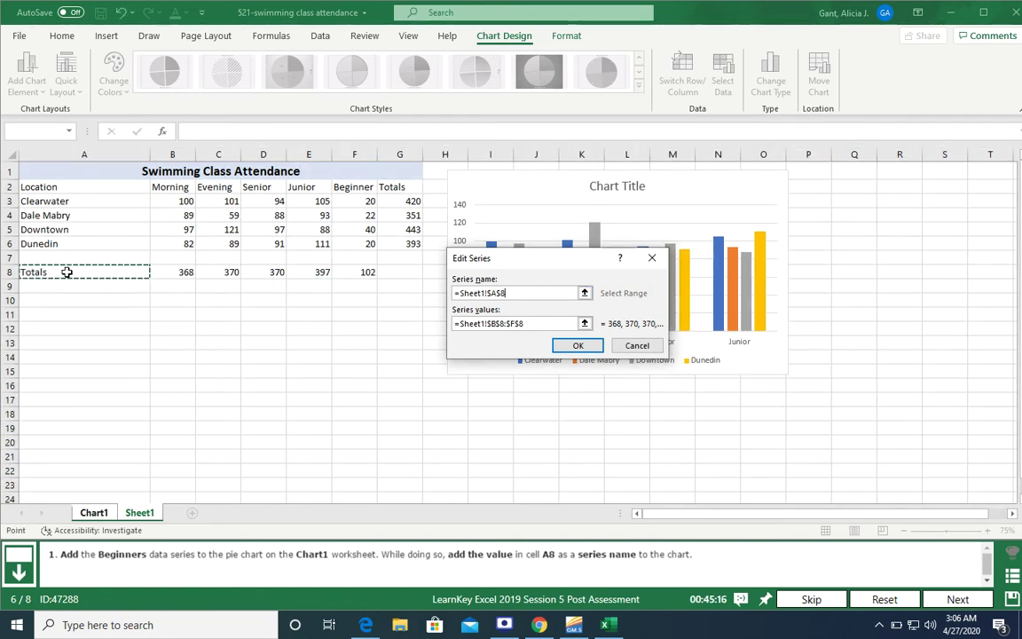
{"action": "left_click", "coordinate": [592, 346]}
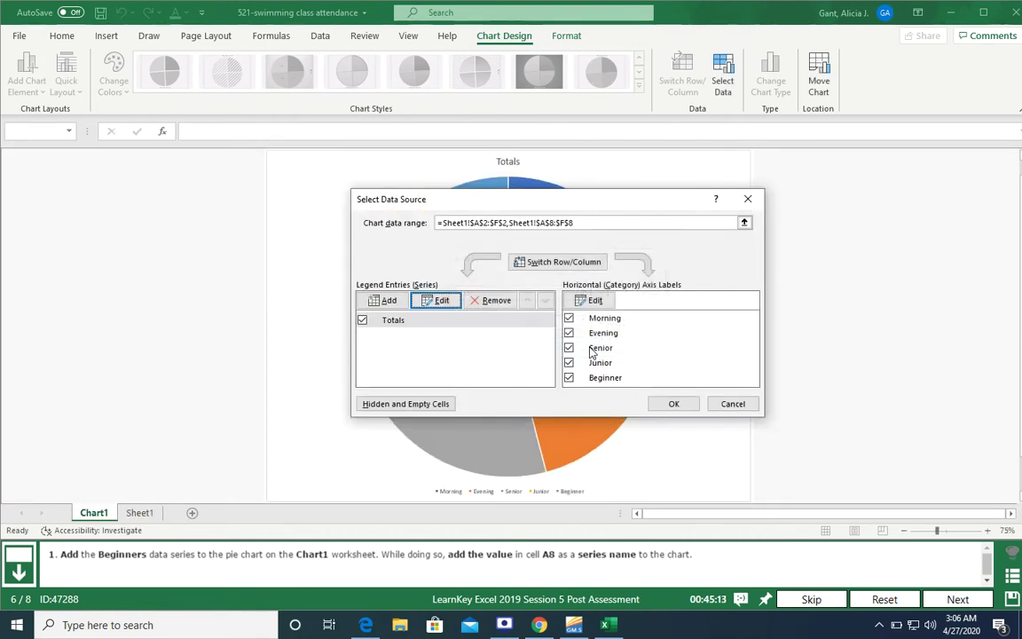
{"action": "left_click", "coordinate": [679, 406]}
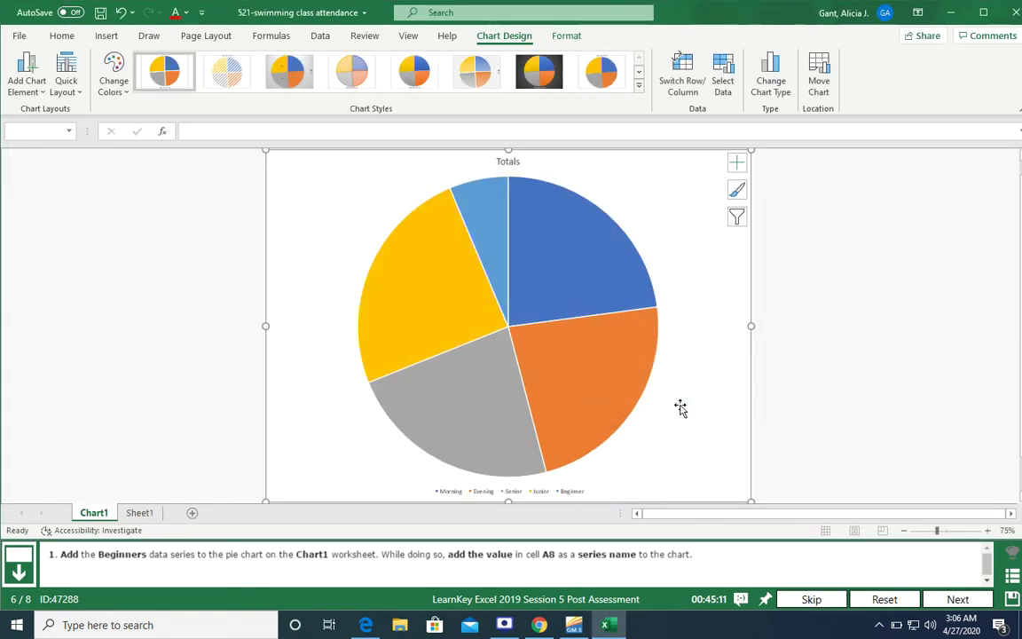
{"action": "left_click", "coordinate": [937, 600]}
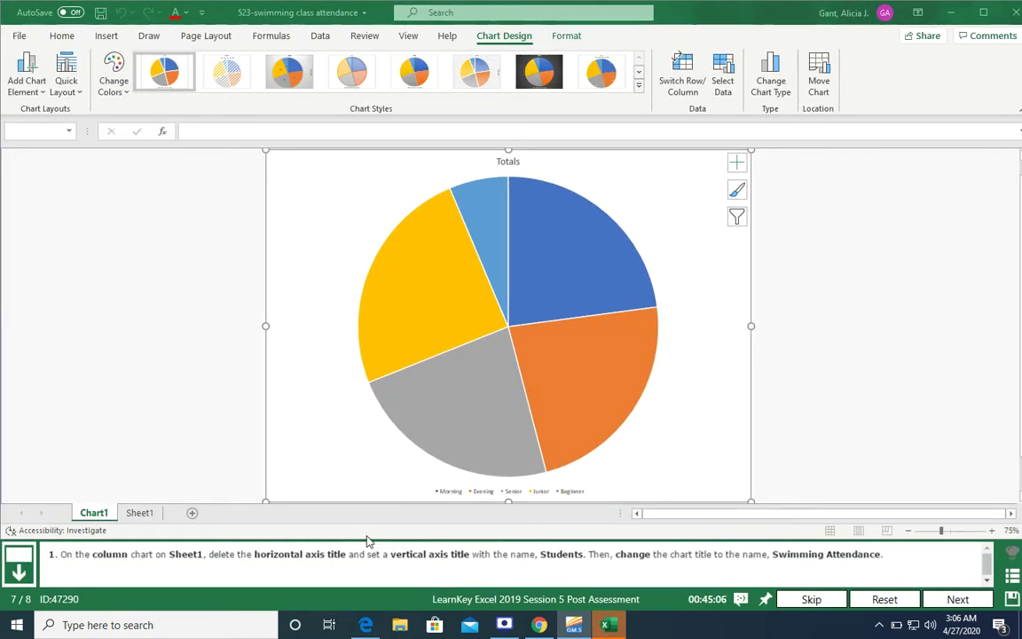
- Add axis titles to the column chart on Sheet1 and remove the primary horizontal one
{"action": "left_click", "coordinate": [140, 514]}
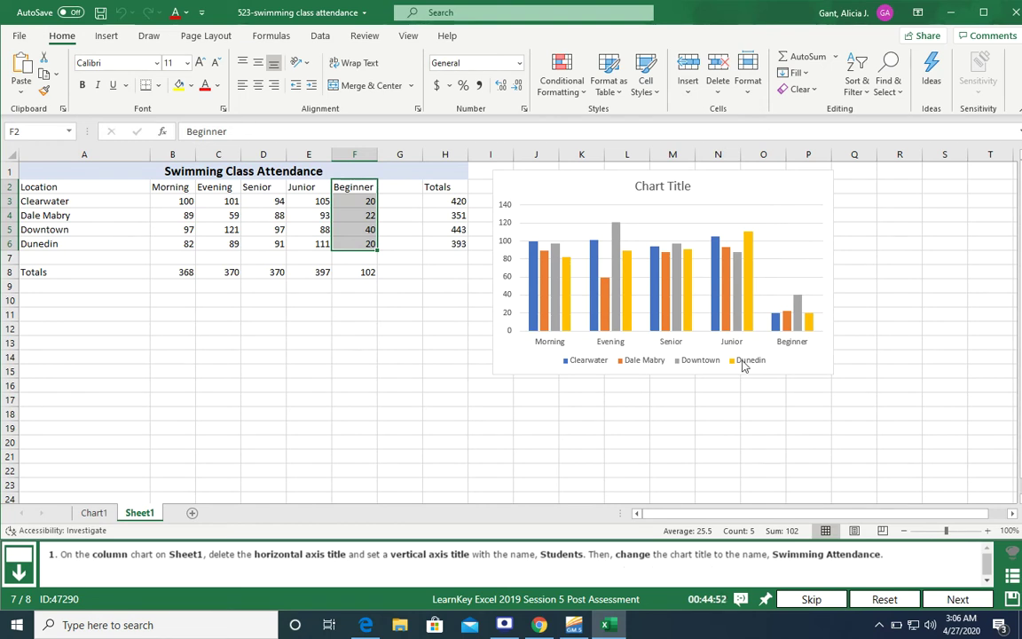
{"action": "left_click", "coordinate": [739, 190]}
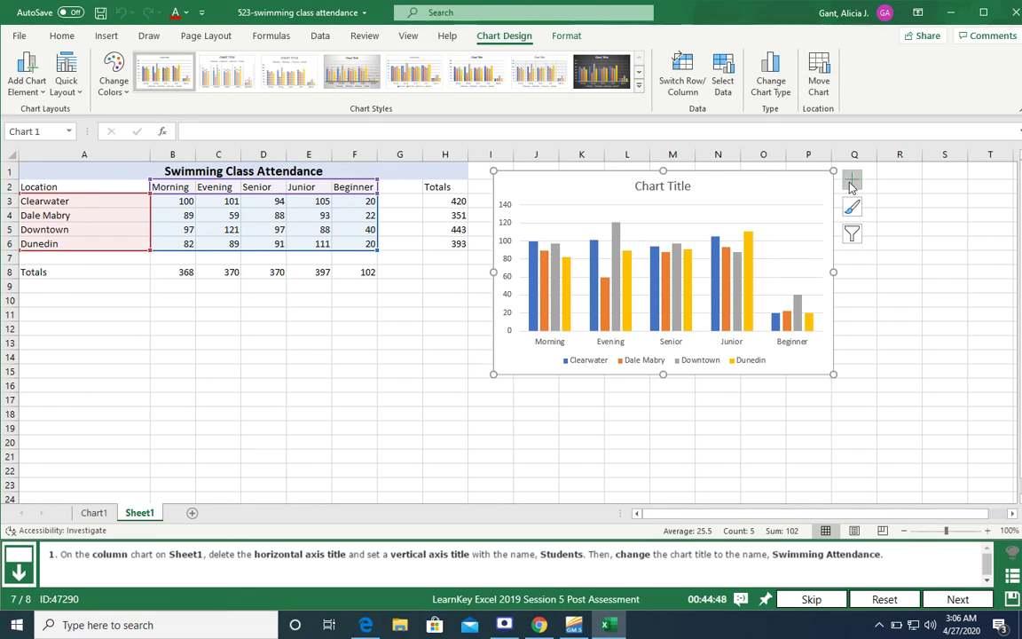
{"action": "left_click", "coordinate": [851, 182]}
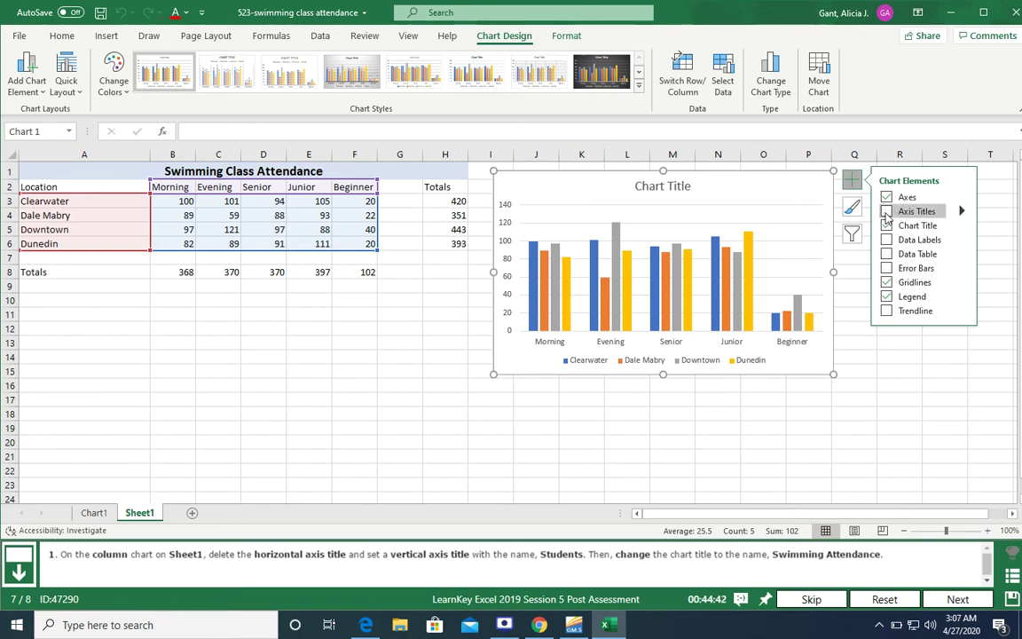
{"action": "left_click", "coordinate": [886, 212]}
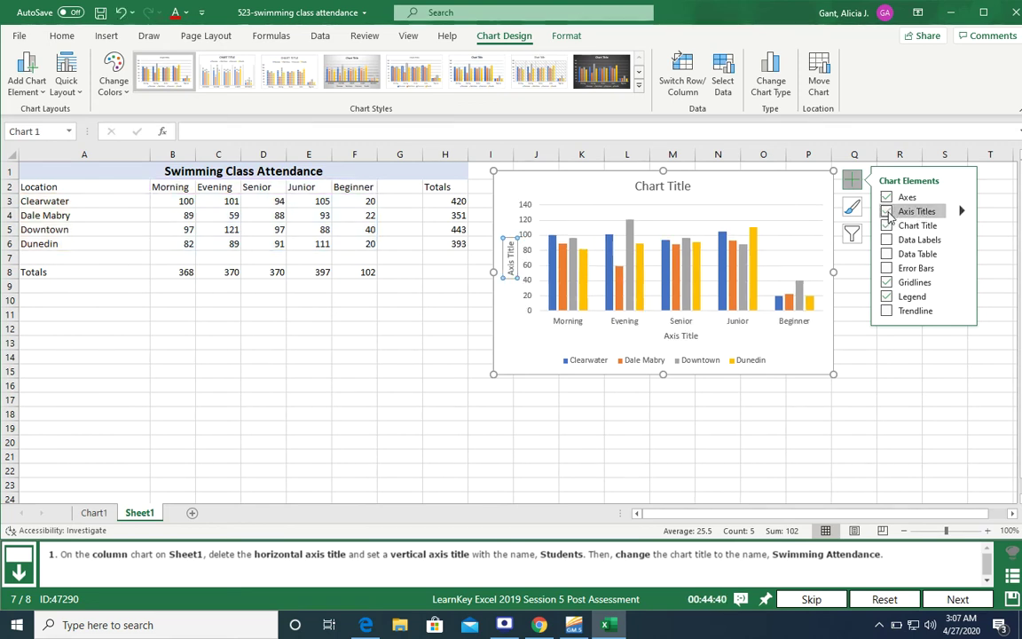
{"action": "left_click", "coordinate": [961, 211]}
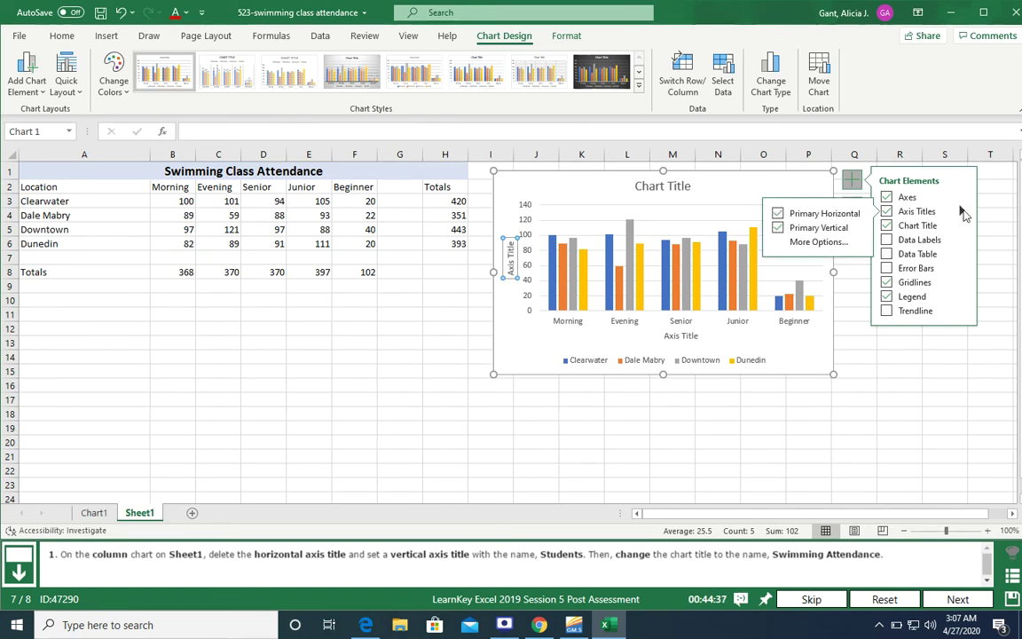
{"action": "left_click", "coordinate": [777, 215]}
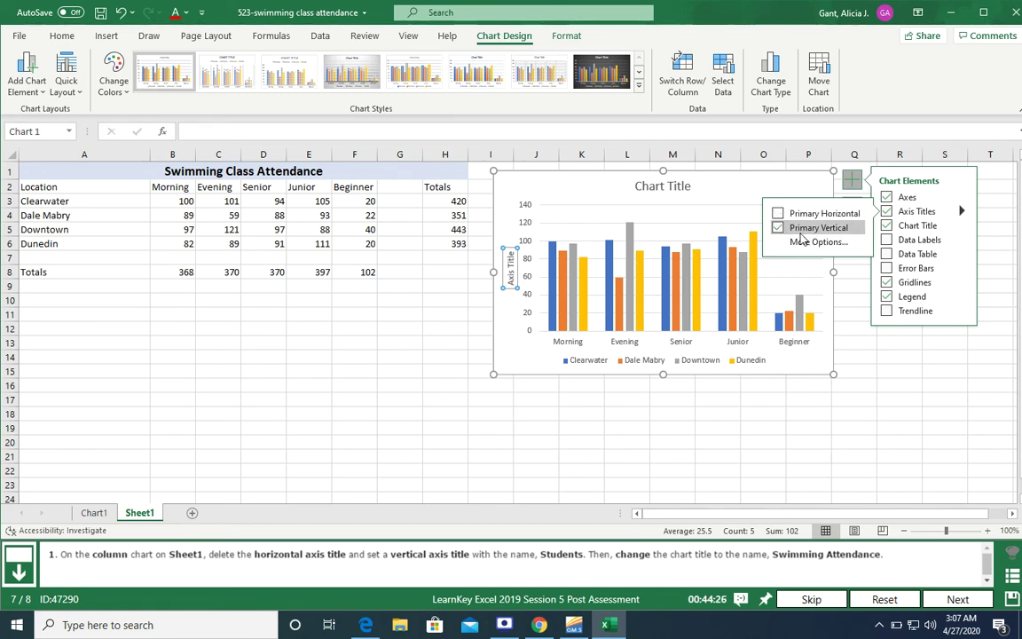
- Rename the column chart's vertical axis title to "Students"
{"action": "triple_click", "coordinate": [511, 276]}
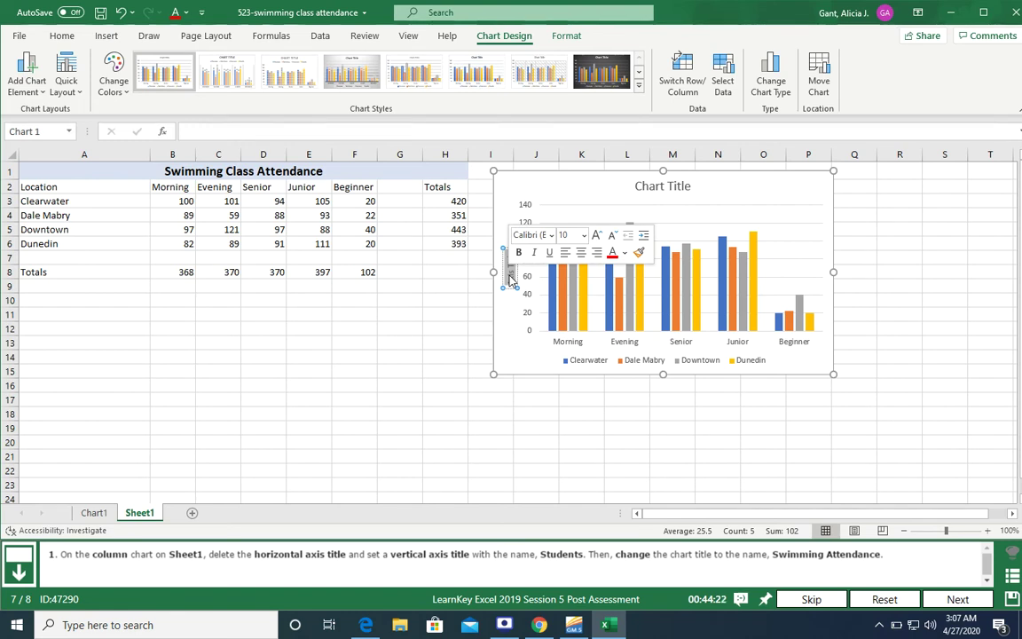
{"action": "type", "text": "Stude"}
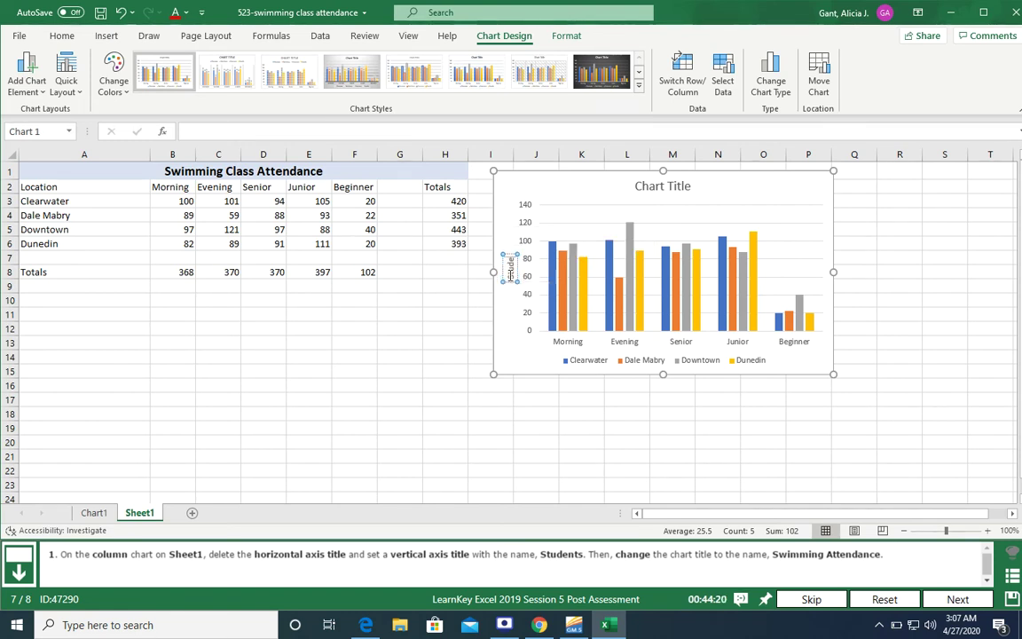
{"action": "type", "text": "nts"}
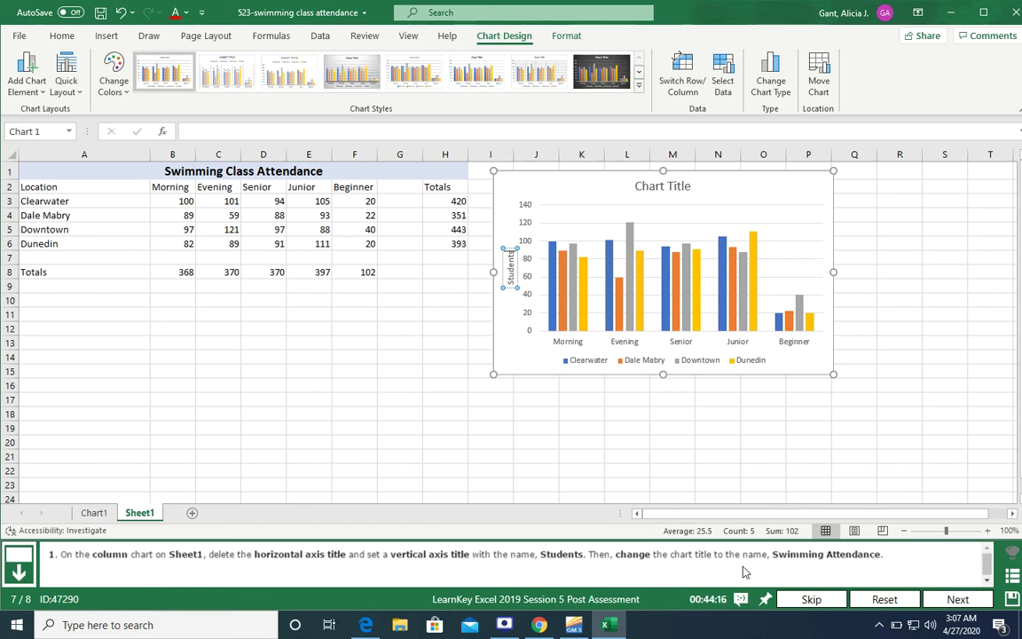
- Change the column chart's title to "Swimming Attendance" and advance to question 8
{"action": "left_click", "coordinate": [677, 186]}
{"action": "triple_click", "coordinate": [677, 186]}
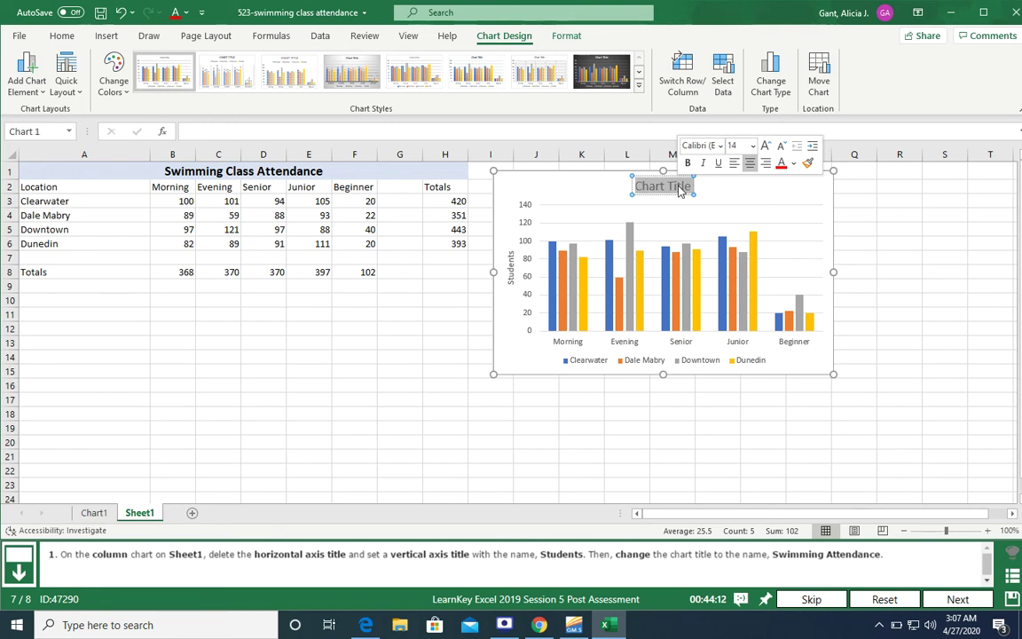
{"action": "type", "text": "Swimm"}
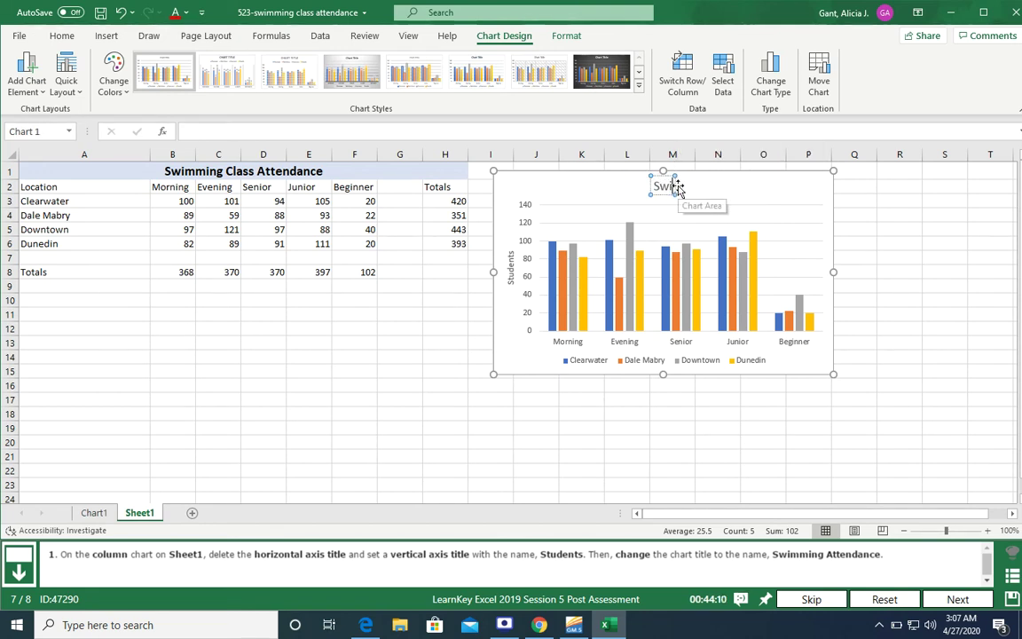
{"action": "type", "text": "ing At"}
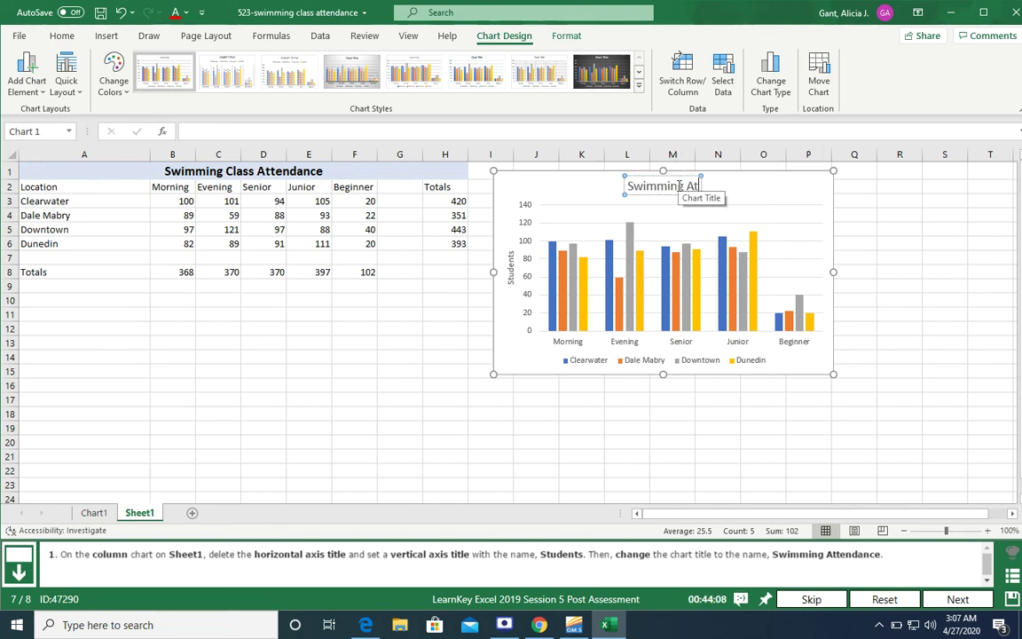
{"action": "type", "text": "tendance"}
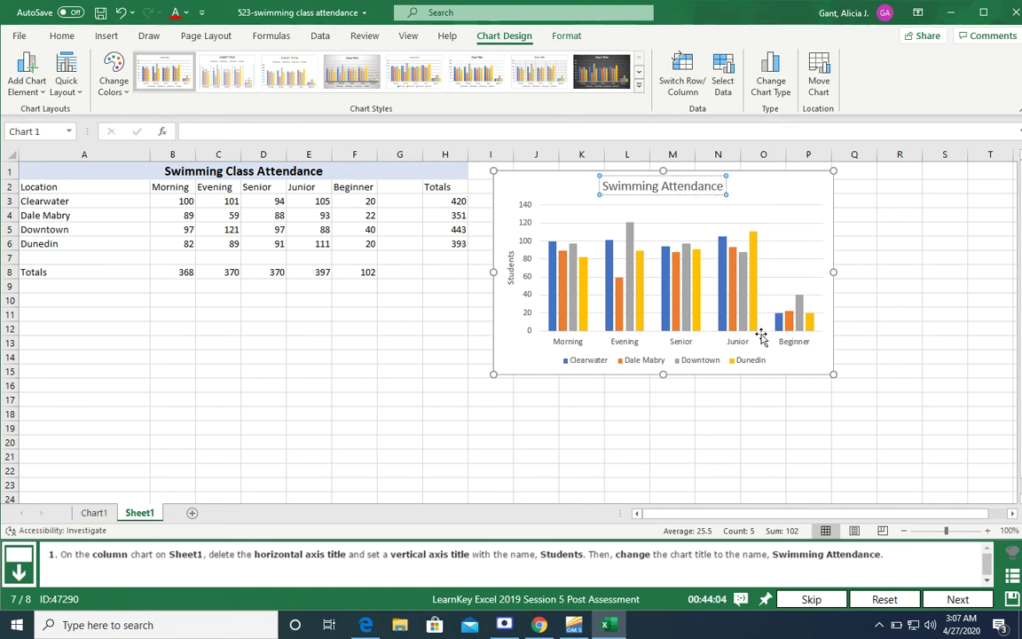
{"action": "left_click", "coordinate": [810, 193]}
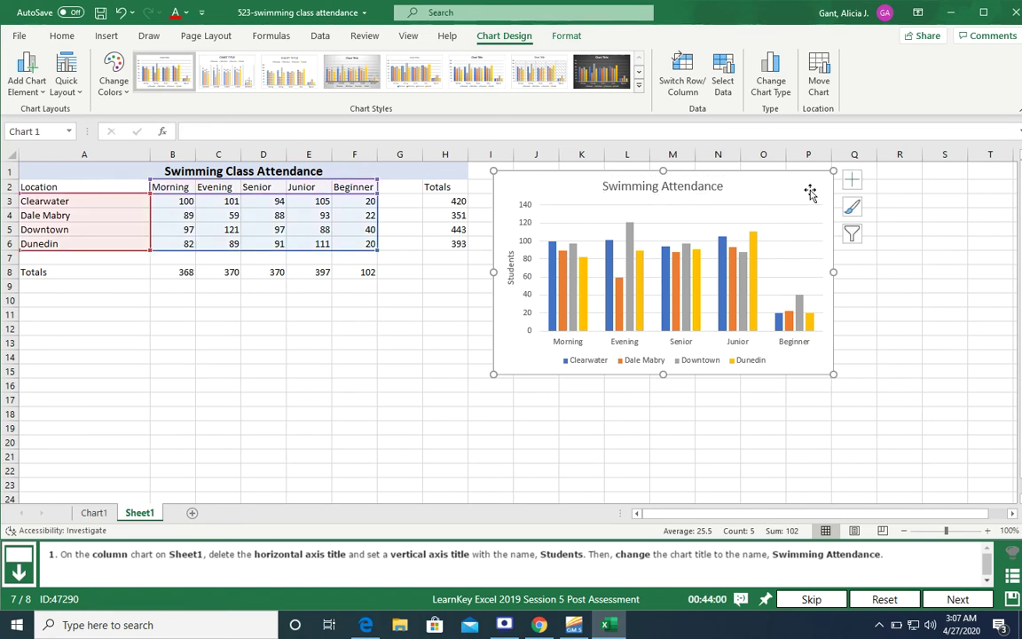
{"action": "left_click", "coordinate": [956, 599]}
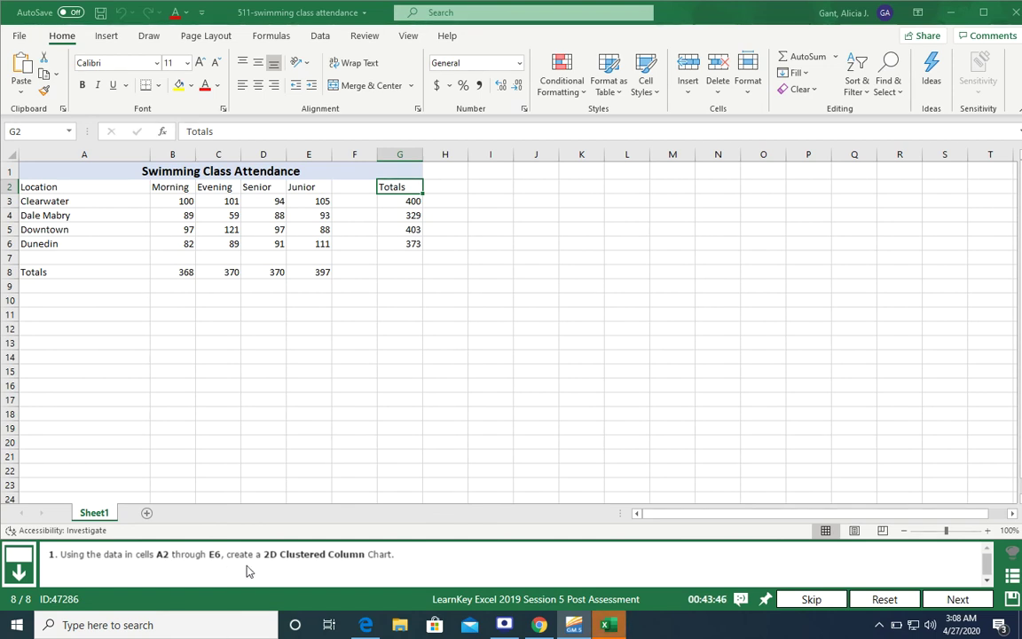
- Insert a recommended 2D Clustered Column chart from cells A2:E6 and advance to the test summary
{"action": "left_click", "coordinate": [112, 188]}
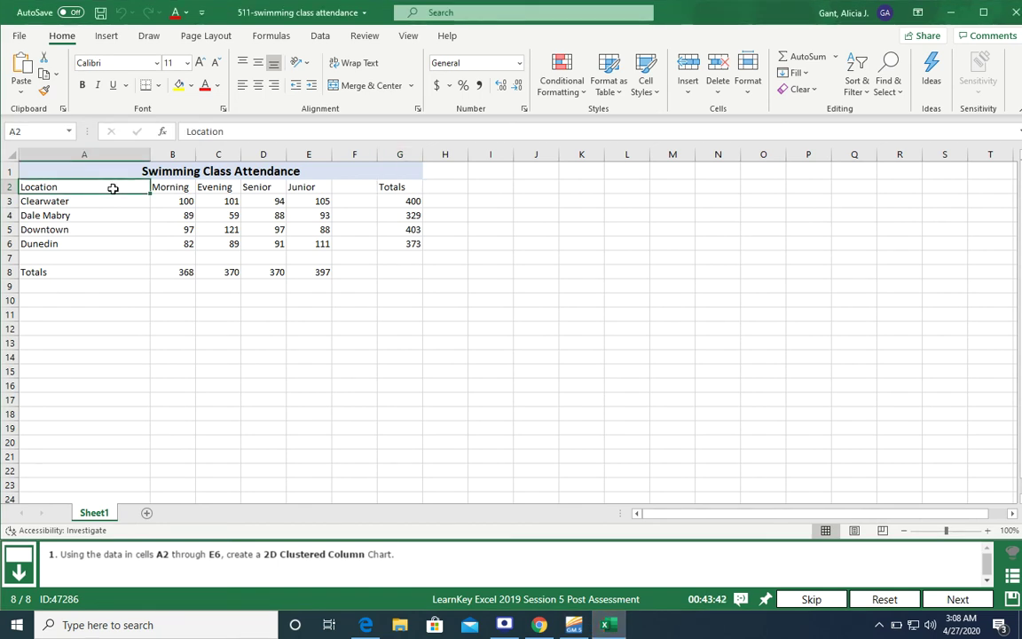
{"action": "left_click_drag", "start_coordinate": [113, 188], "coordinate": [310, 244]}
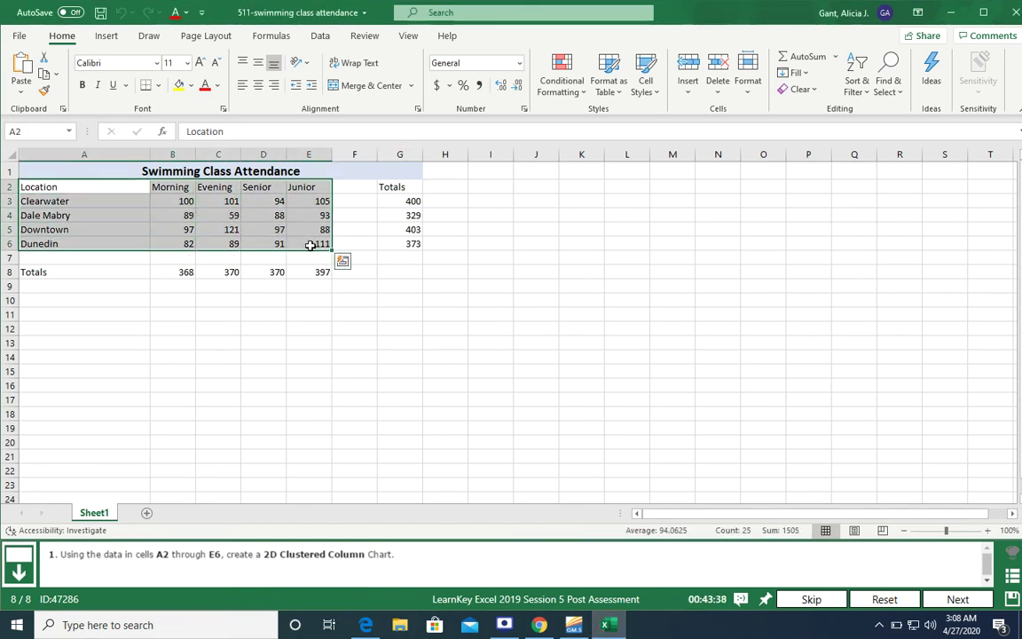
{"action": "left_click", "coordinate": [104, 39]}
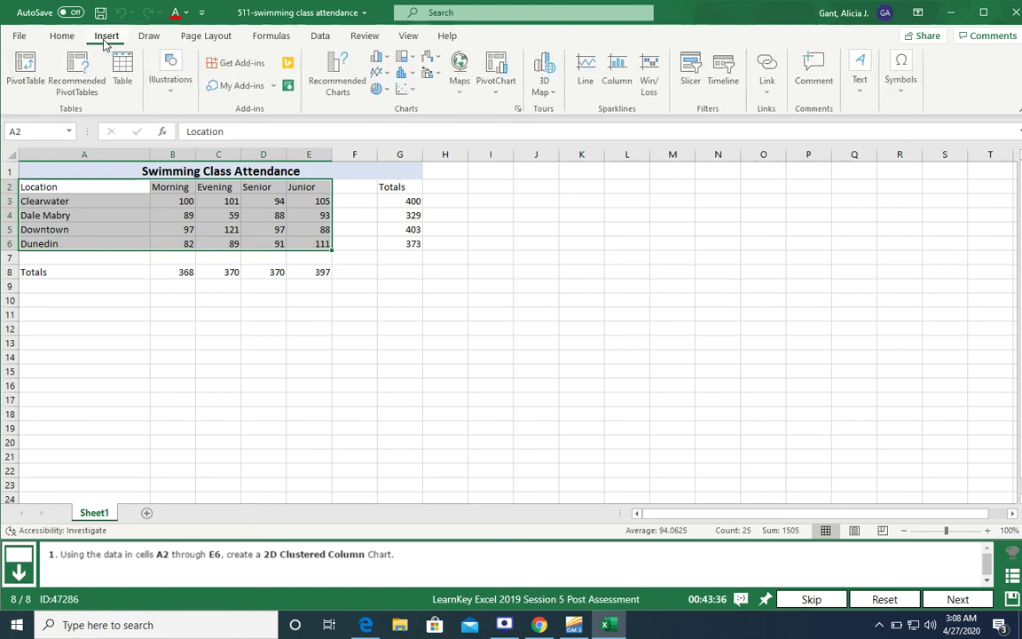
{"action": "left_click", "coordinate": [334, 87]}
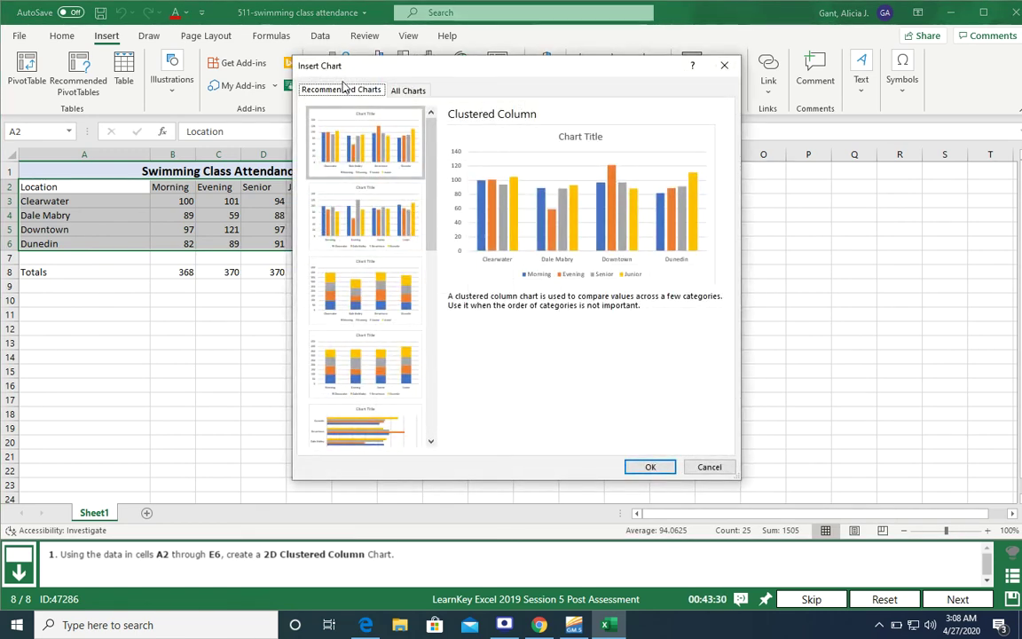
{"action": "left_click", "coordinate": [646, 467]}
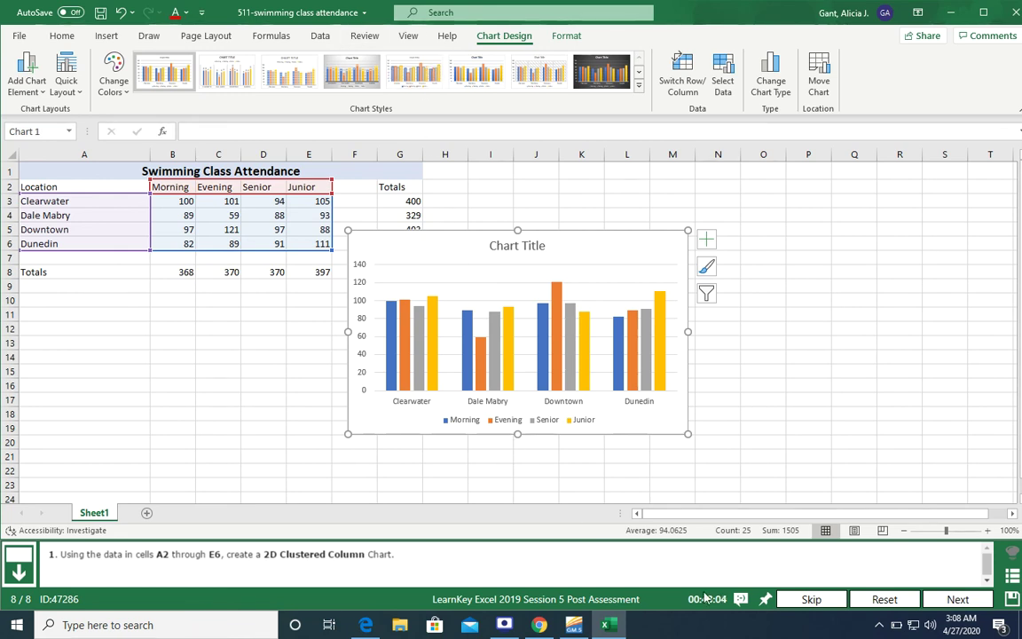
{"action": "left_click", "coordinate": [953, 604]}
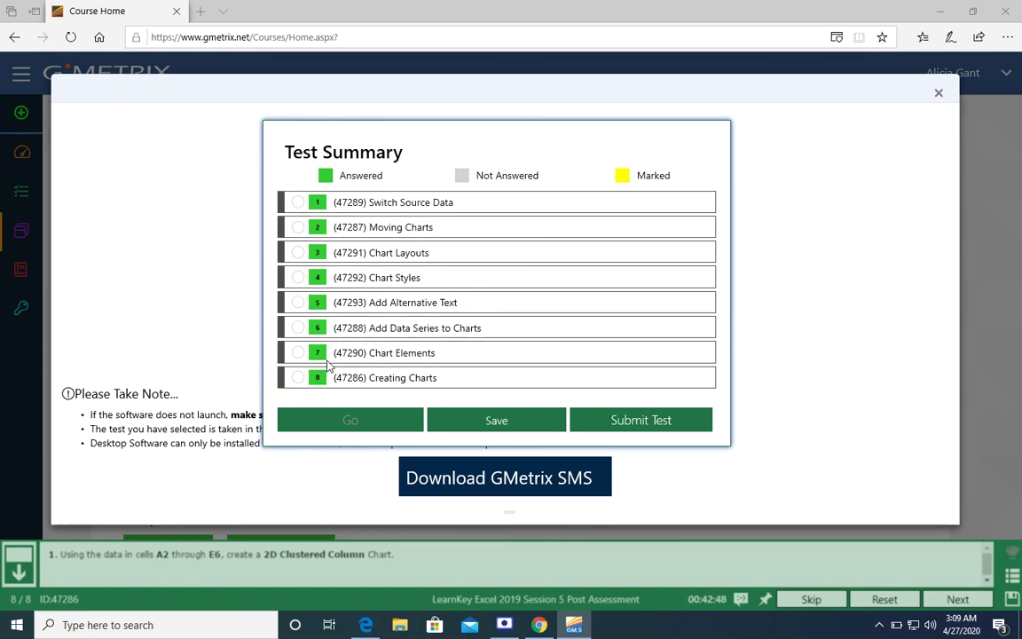
- Submit the practice test for grading, confirm the submission and proceed through the completion and results pages
{"action": "left_click", "coordinate": [621, 422]}
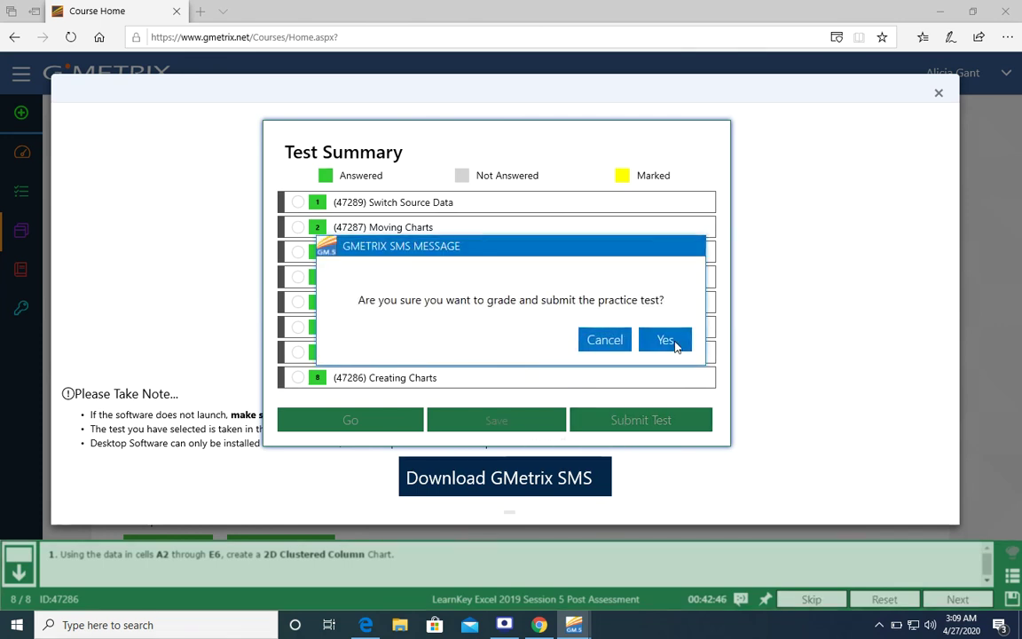
{"action": "left_click", "coordinate": [674, 343]}
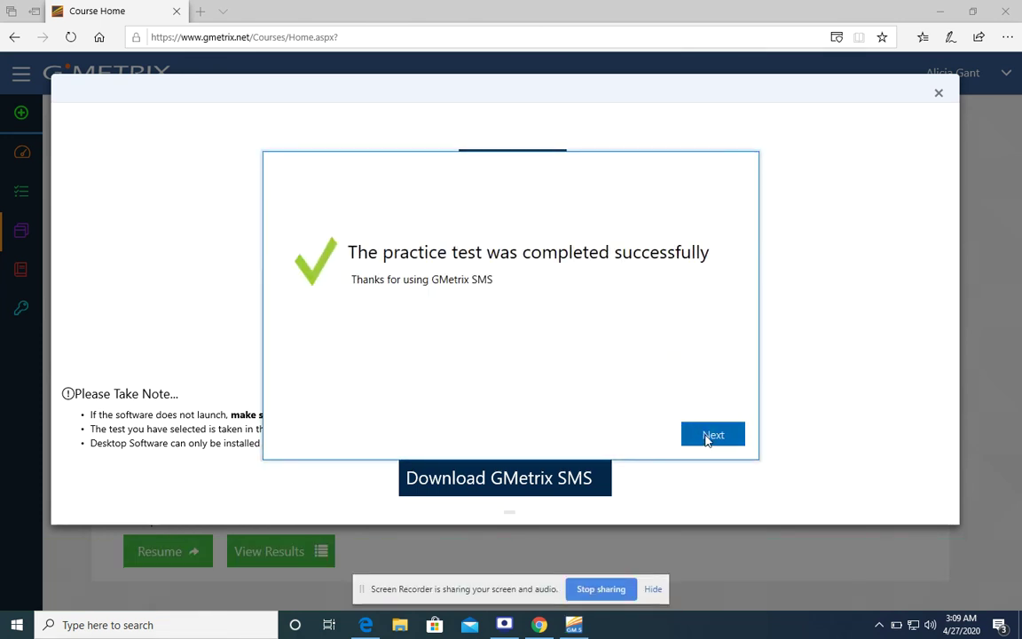
{"action": "left_click", "coordinate": [710, 434]}
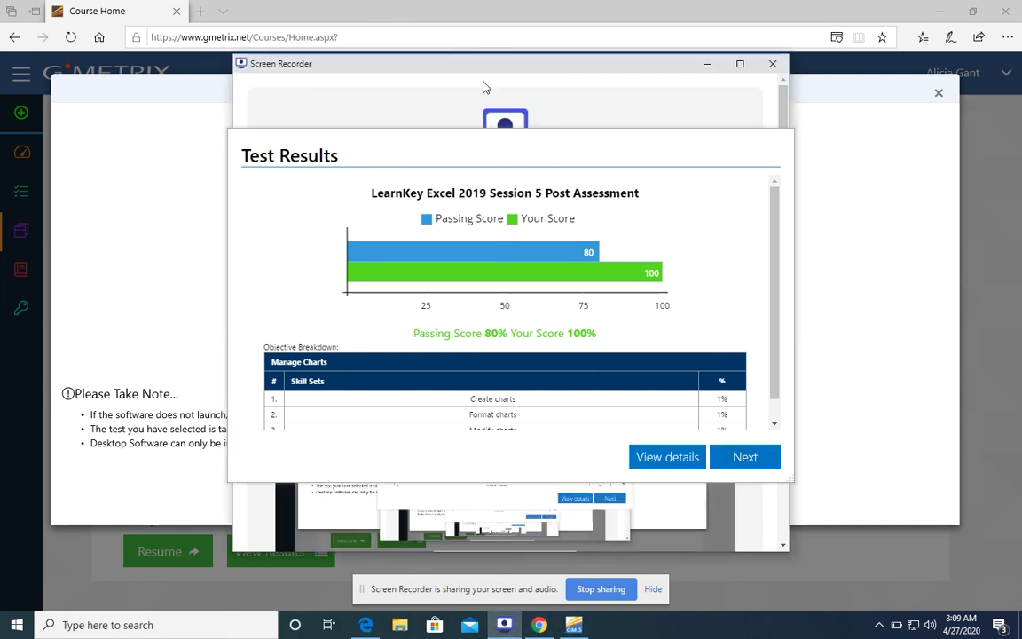
{"action": "left_click", "coordinate": [752, 467]}
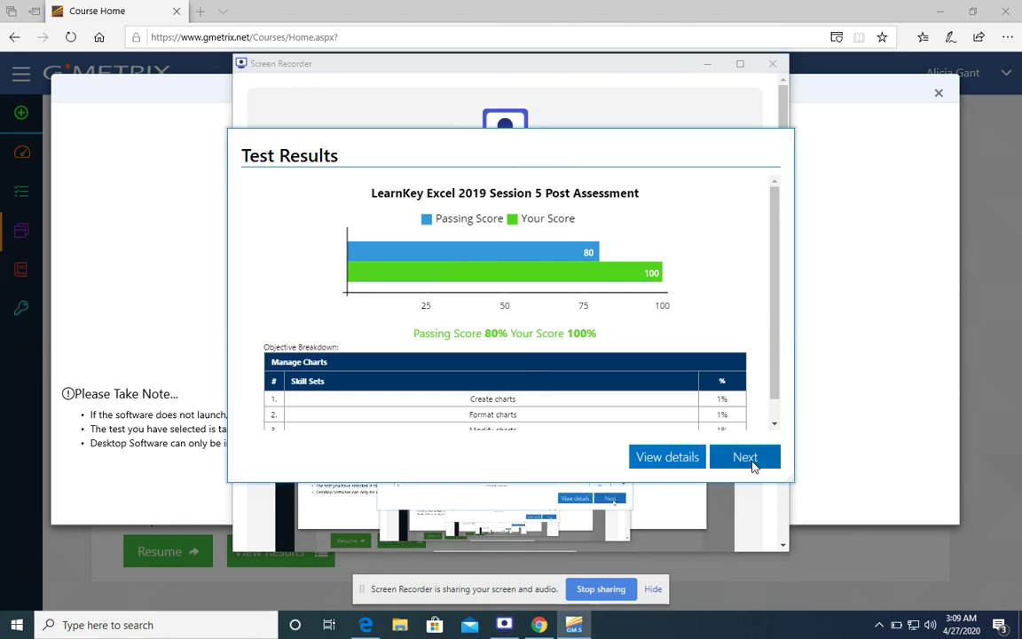